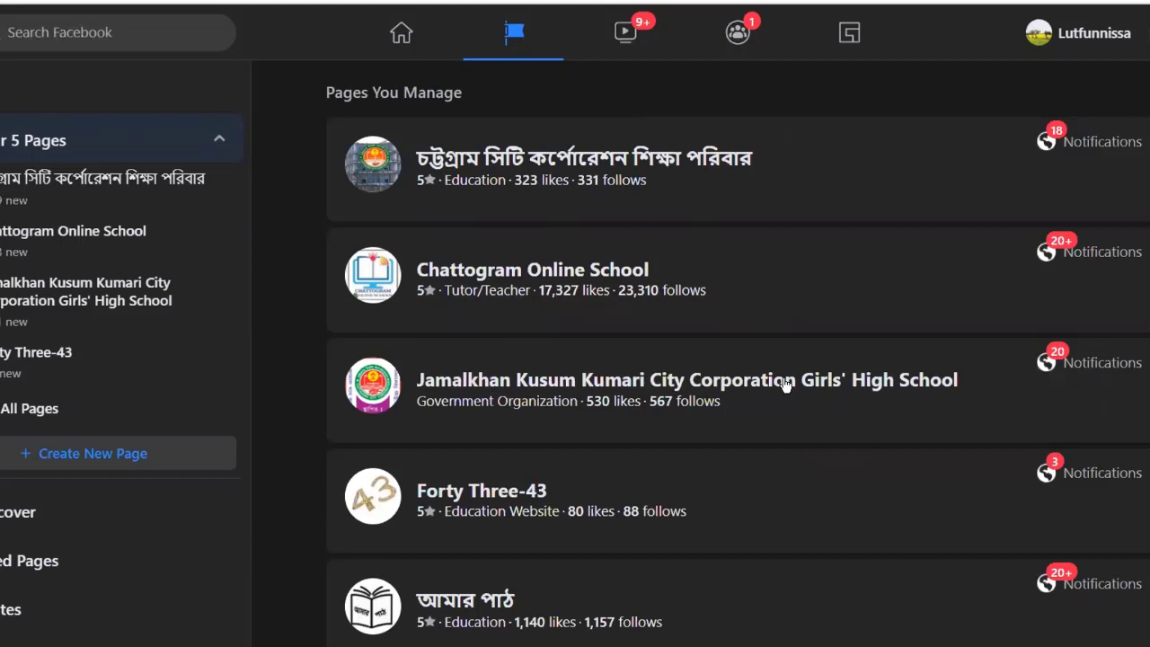
# - Open Creator Studio from the publishing tools of the Jamalkhan Kusum Kumari City Corporation Girls' High School page
pyautogui.click(785, 381)
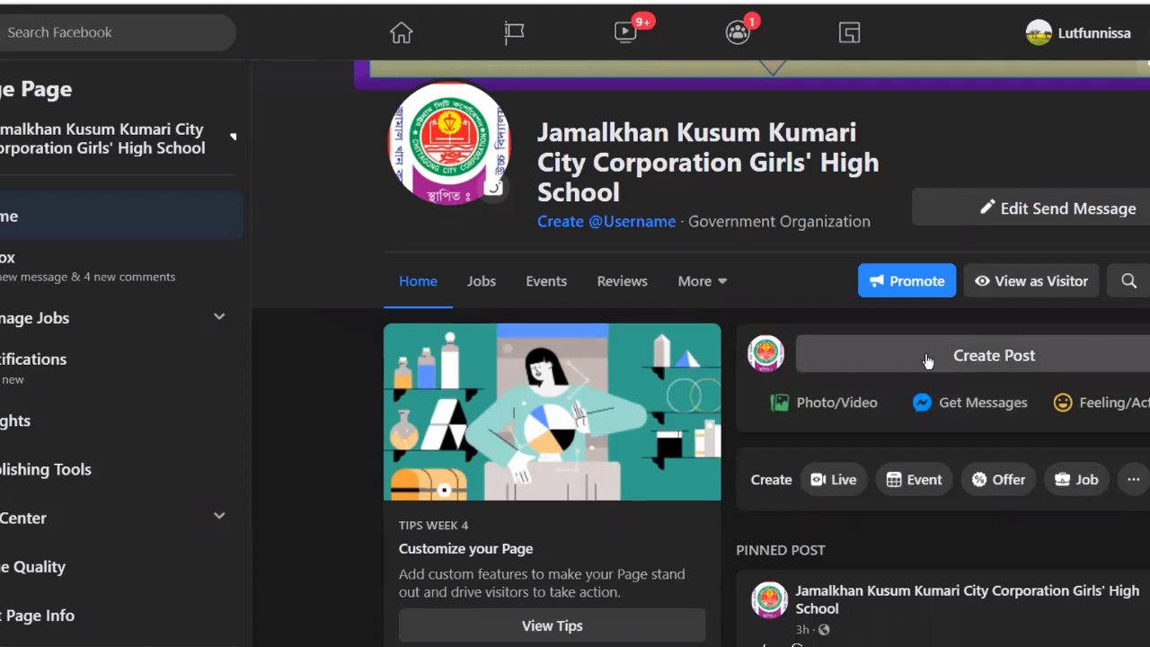
pyautogui.click(1010, 356)
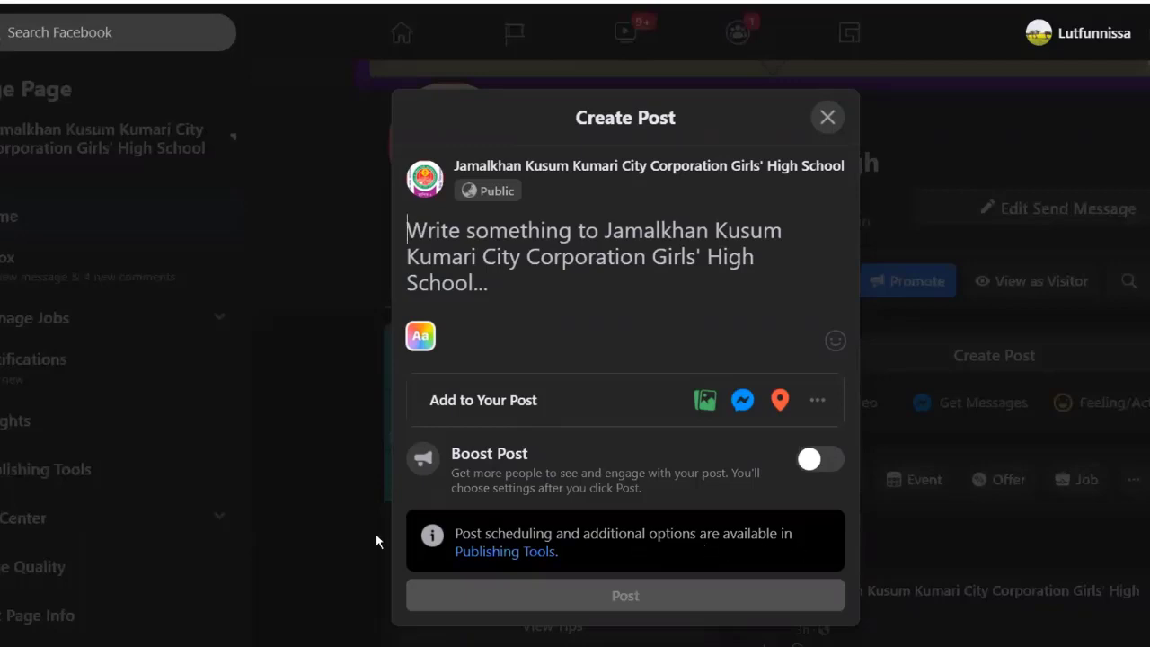
pyautogui.click(481, 559)
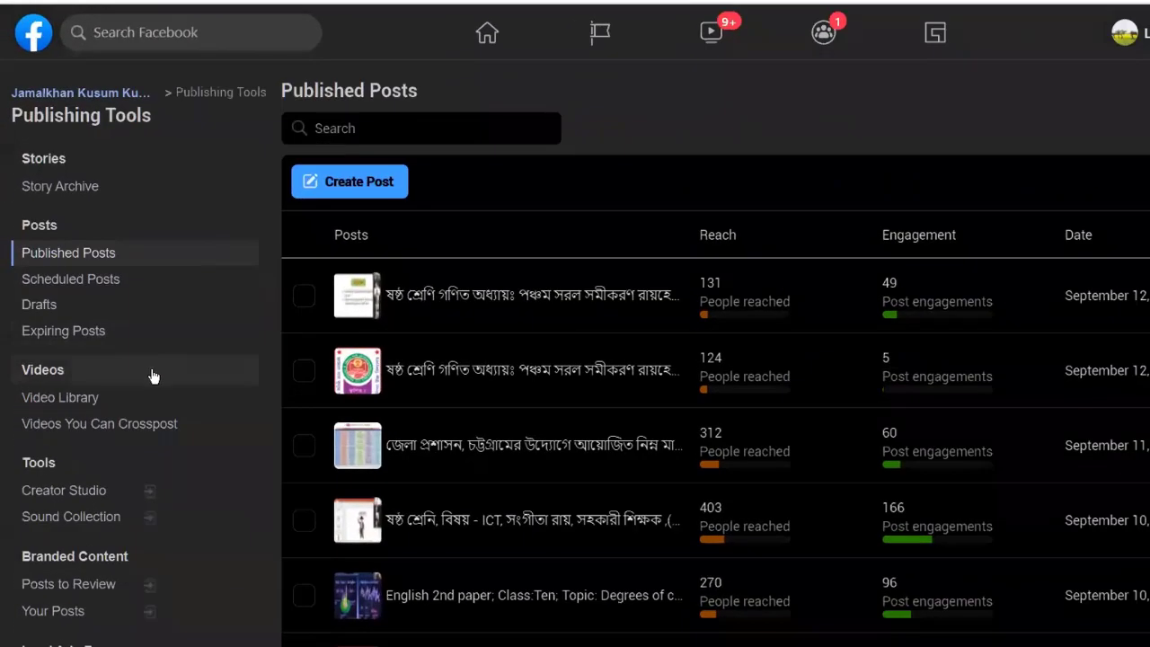
pyautogui.click(96, 492)
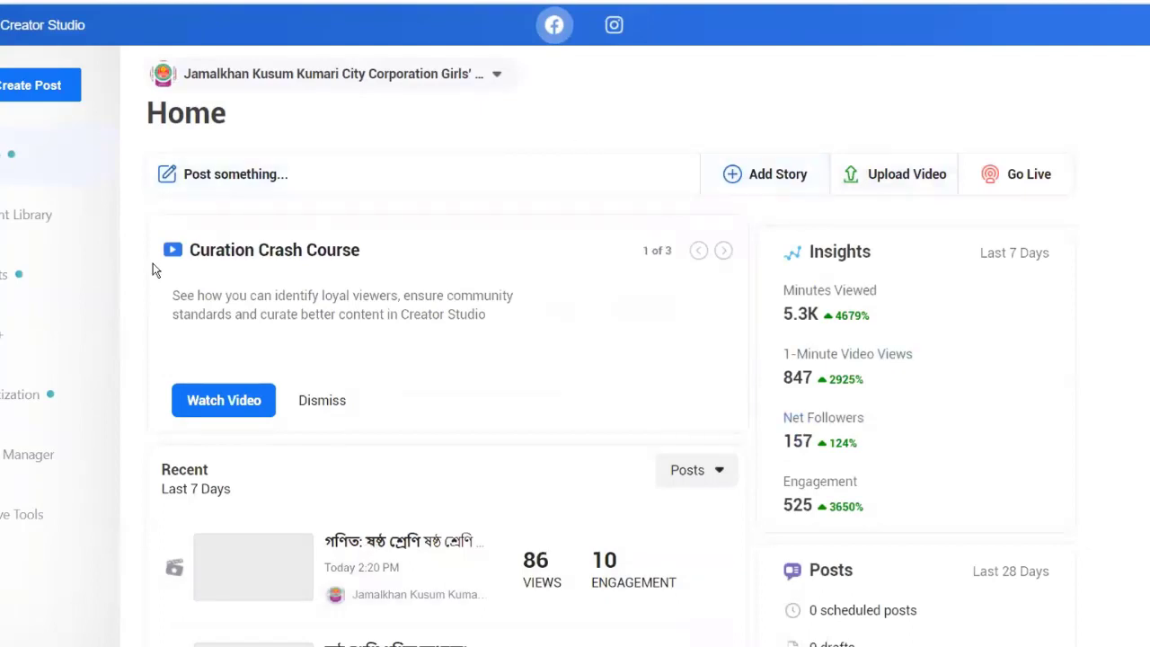
# - Start a single video upload for the page using the file Class Six.mp4
pyautogui.click(915, 172)
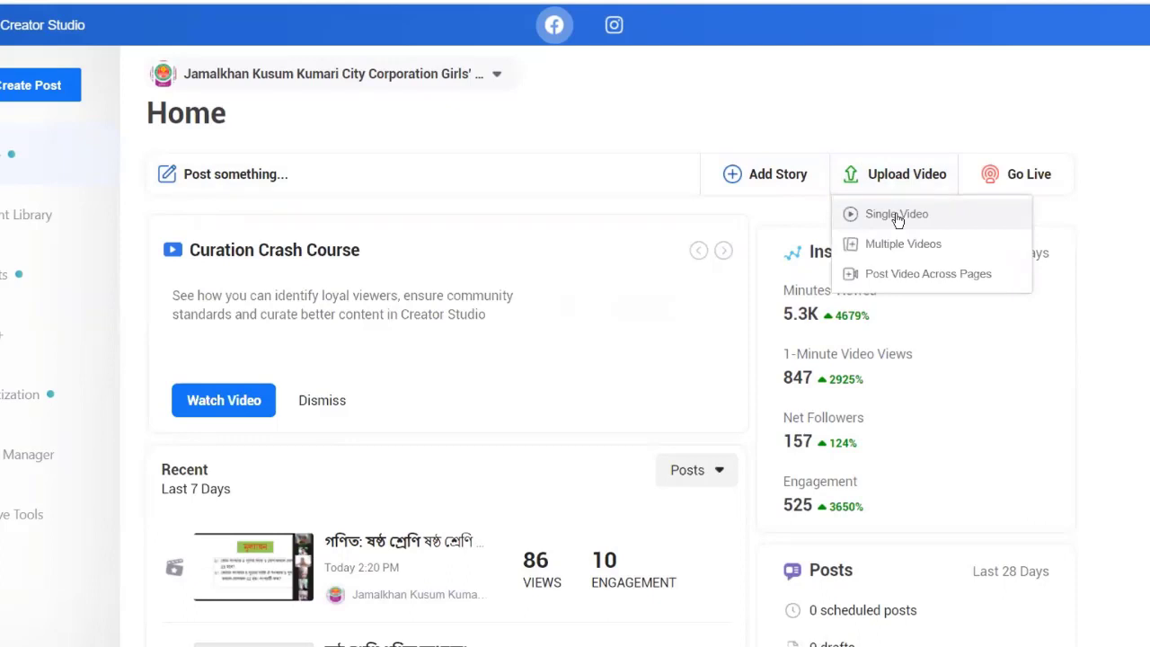
pyautogui.click(897, 217)
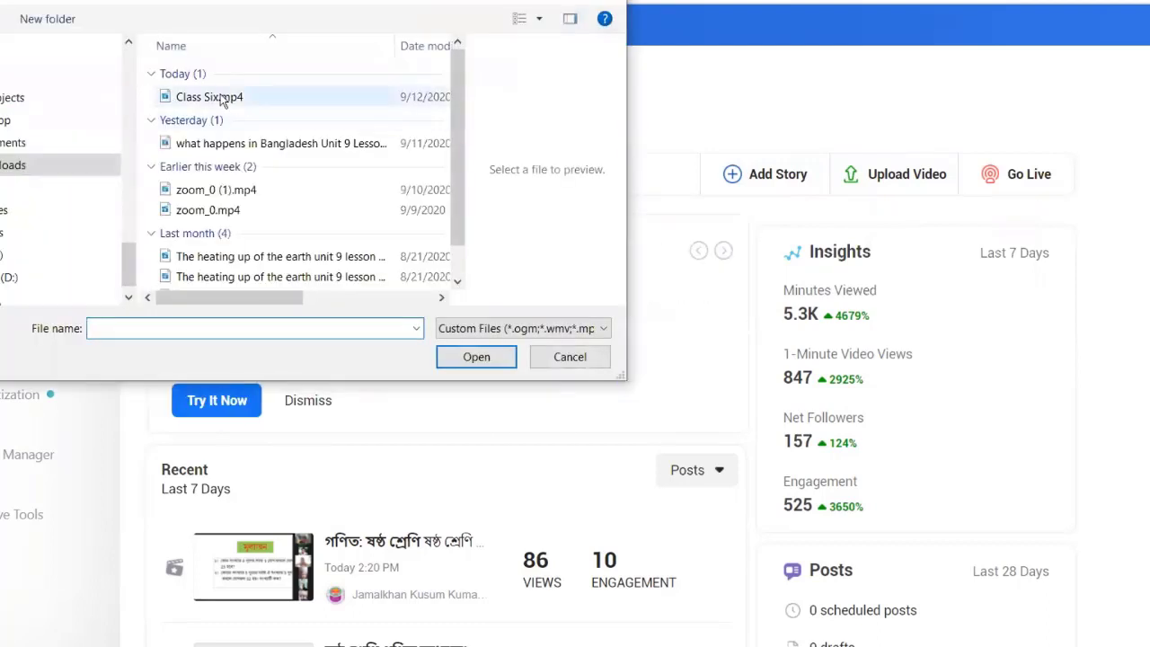
pyautogui.click(220, 97)
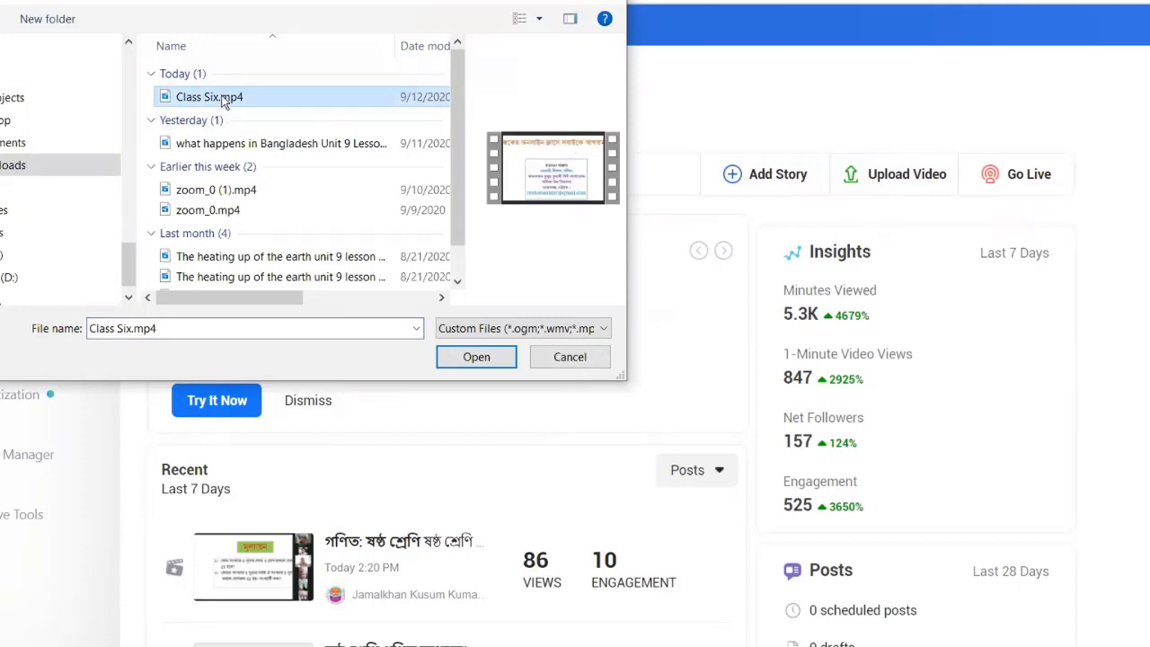
pyautogui.click(479, 360)
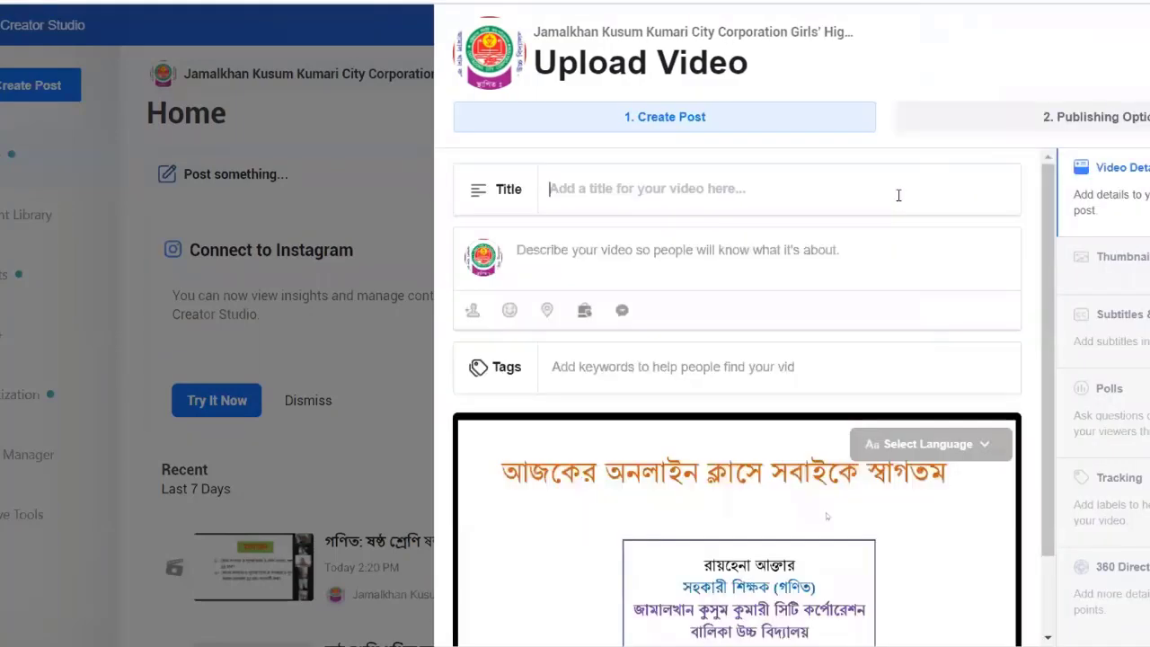
pyautogui.click(844, 203)
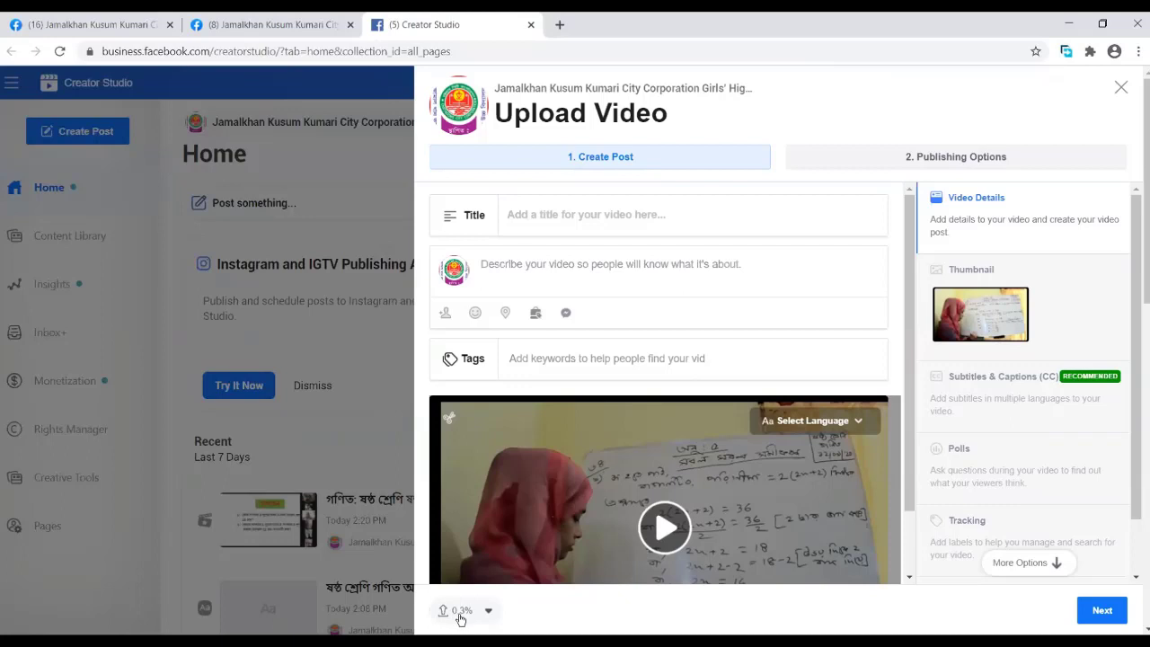
pyautogui.scroll(-1, 592, 613)
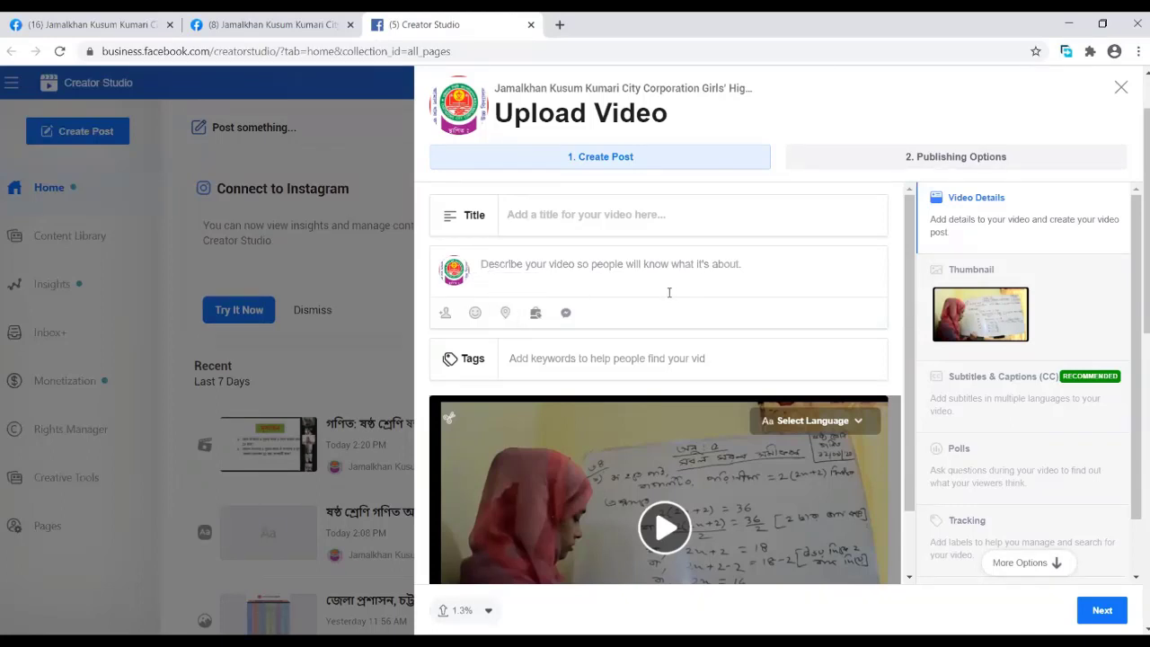
# - Open Facebook in a new browser tab and bring up the Messenger chat with the teacher who sent the lesson details
pyautogui.click(484, 267)
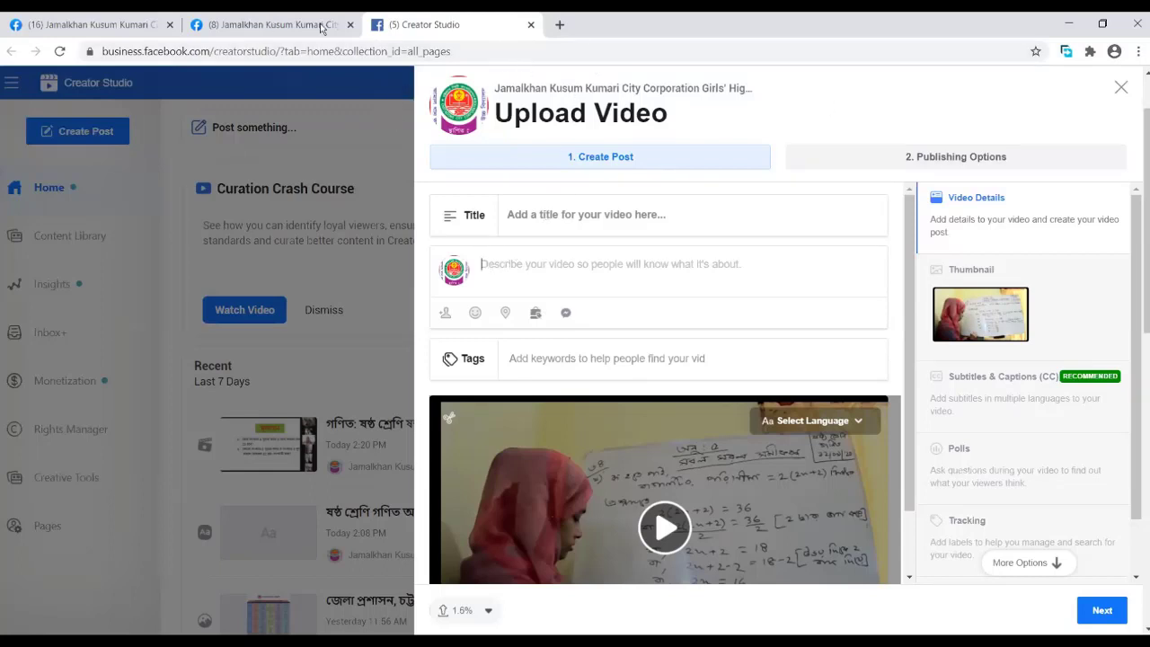
pyautogui.click(557, 25)
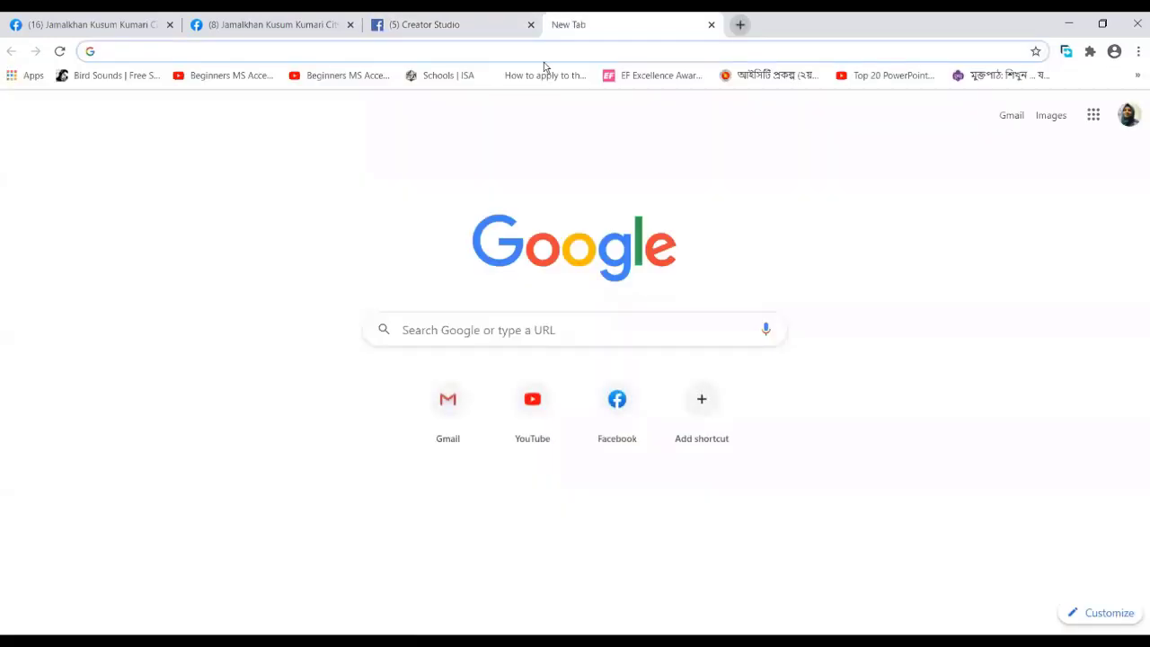
pyautogui.click(628, 428)
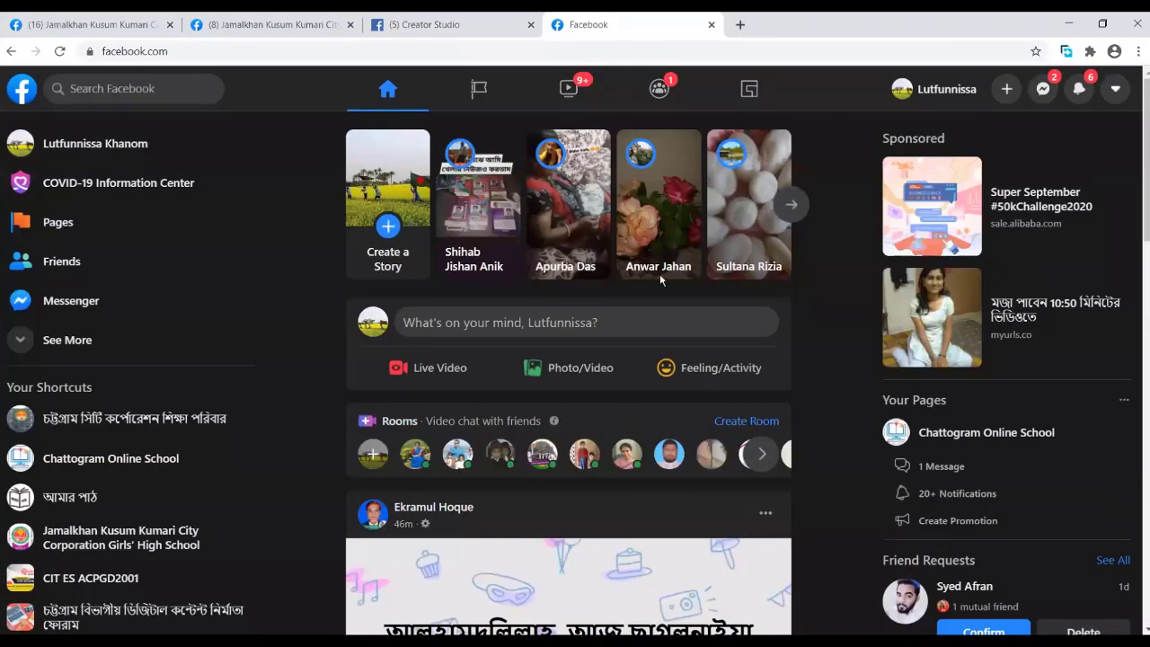
pyautogui.click(1043, 87)
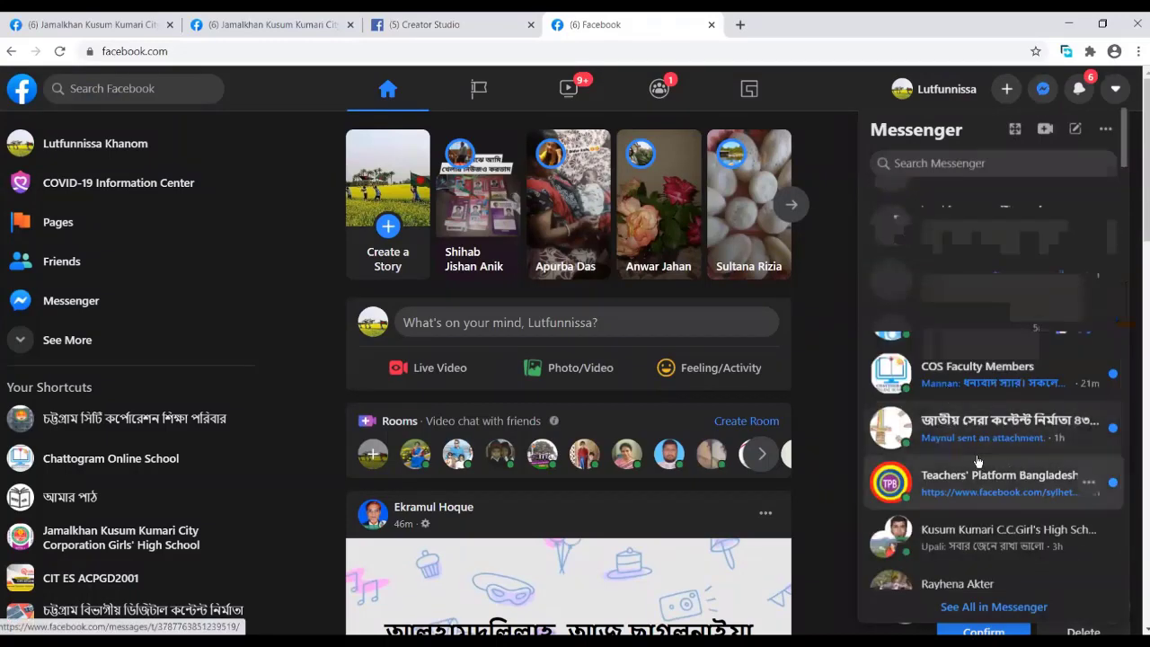
pyautogui.scroll(-2, 977, 461)
pyautogui.click(967, 437)
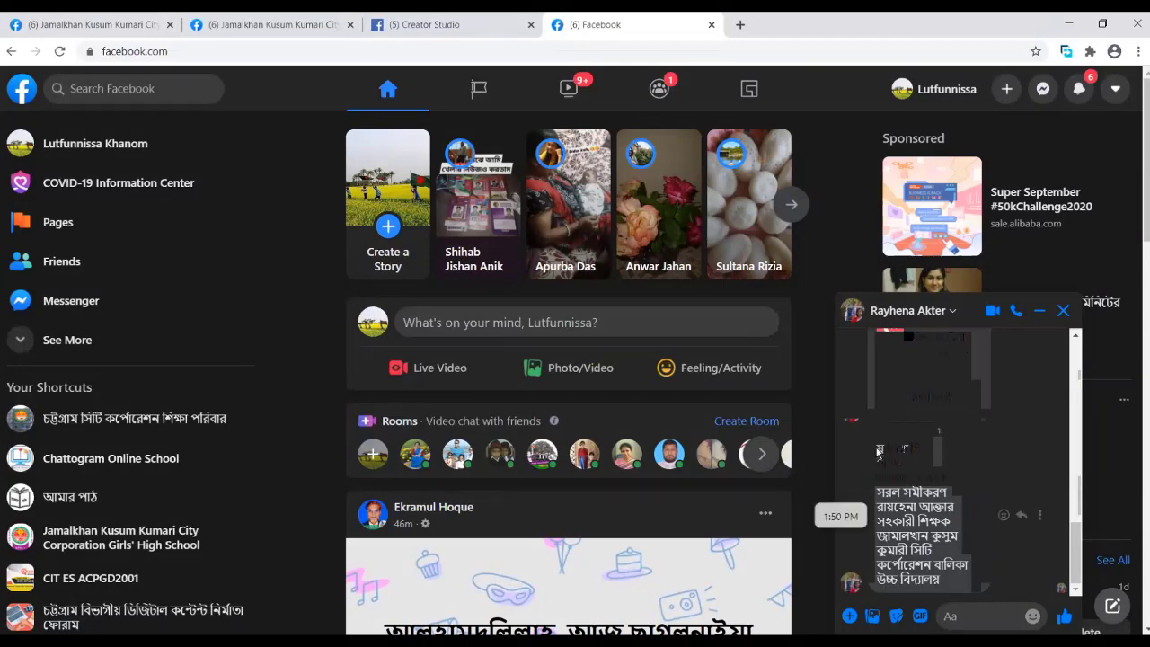
# - Copy the teacher's lesson details message from the chat and paste it as the description of the video being uploaded
pyautogui.moveTo(879, 452); pyautogui.dragTo(950, 584)
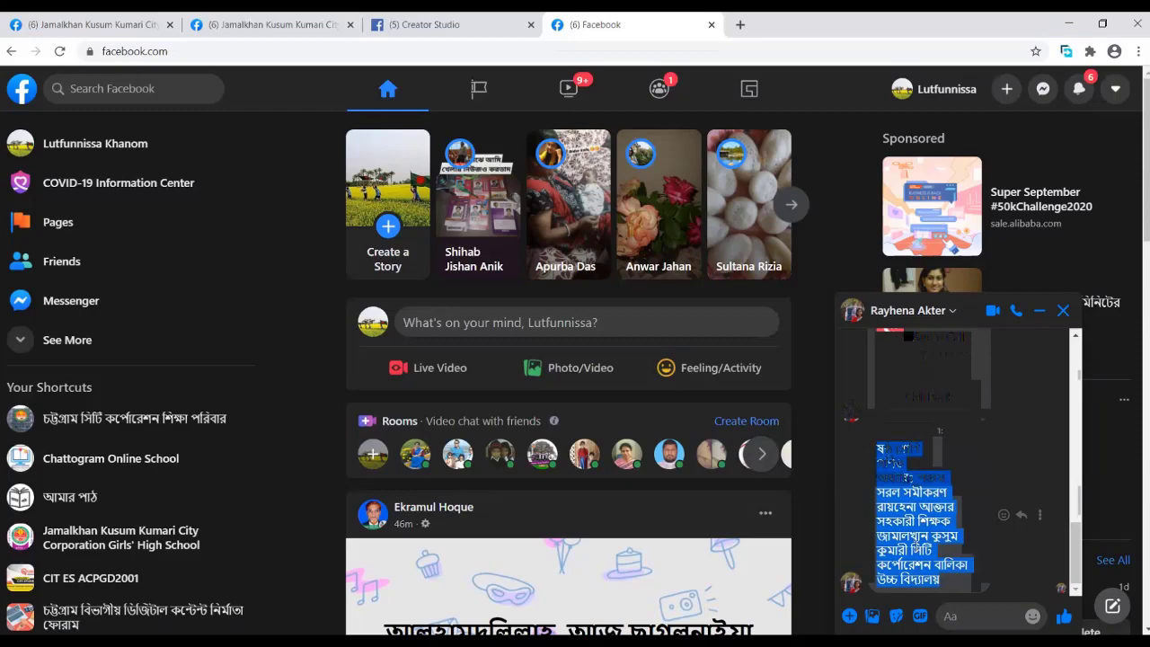
pyautogui.rightClick(909, 540)
pyautogui.click(840, 552)
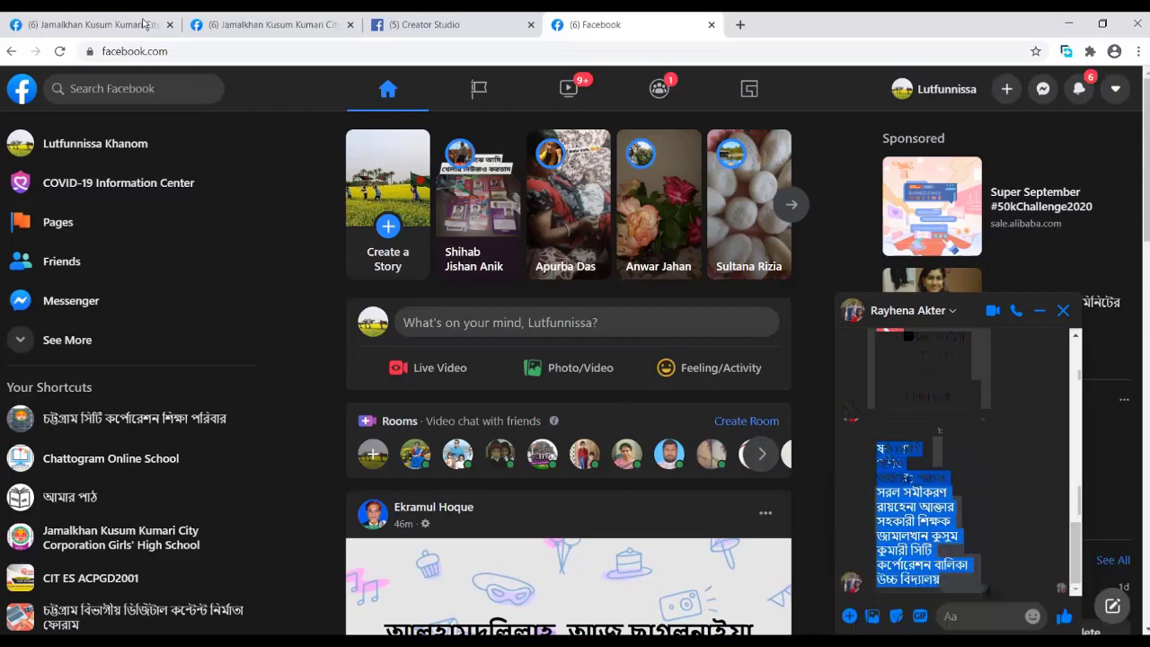
pyautogui.click(250, 27)
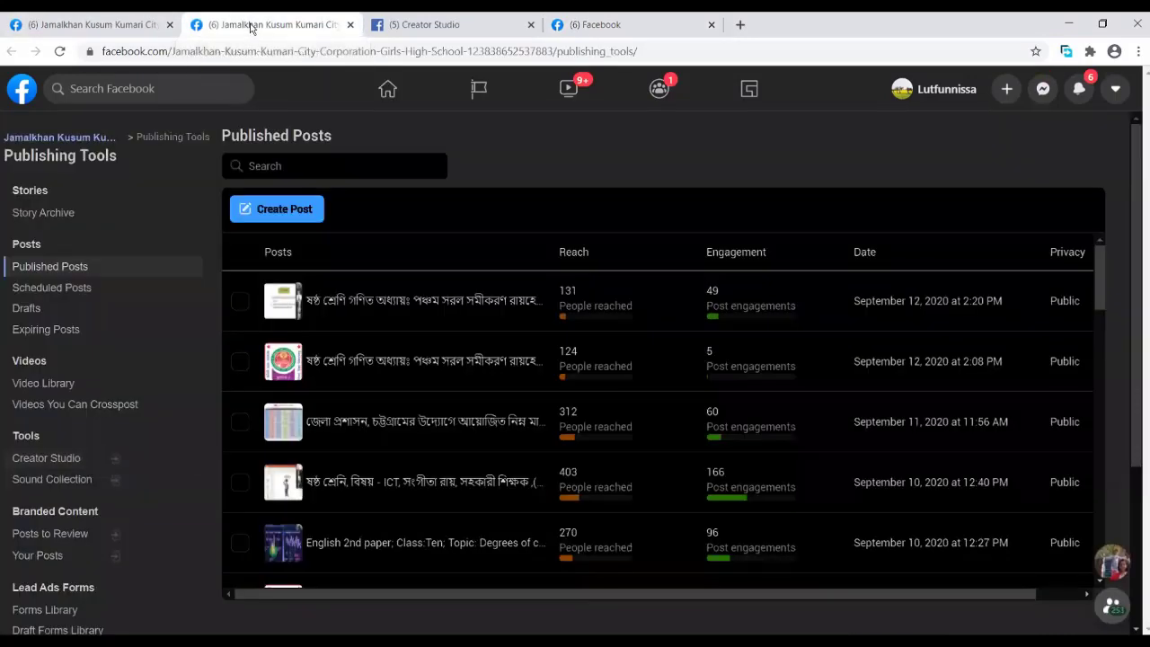
pyautogui.click(518, 30)
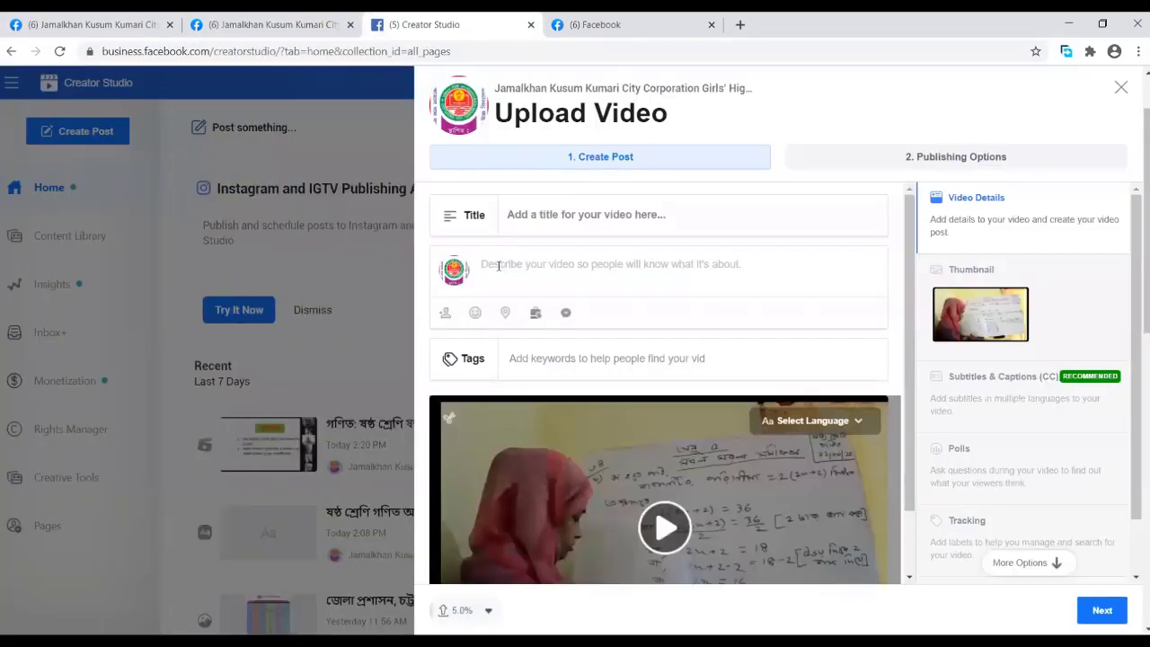
pyautogui.hotkey('ctrl', 'v')
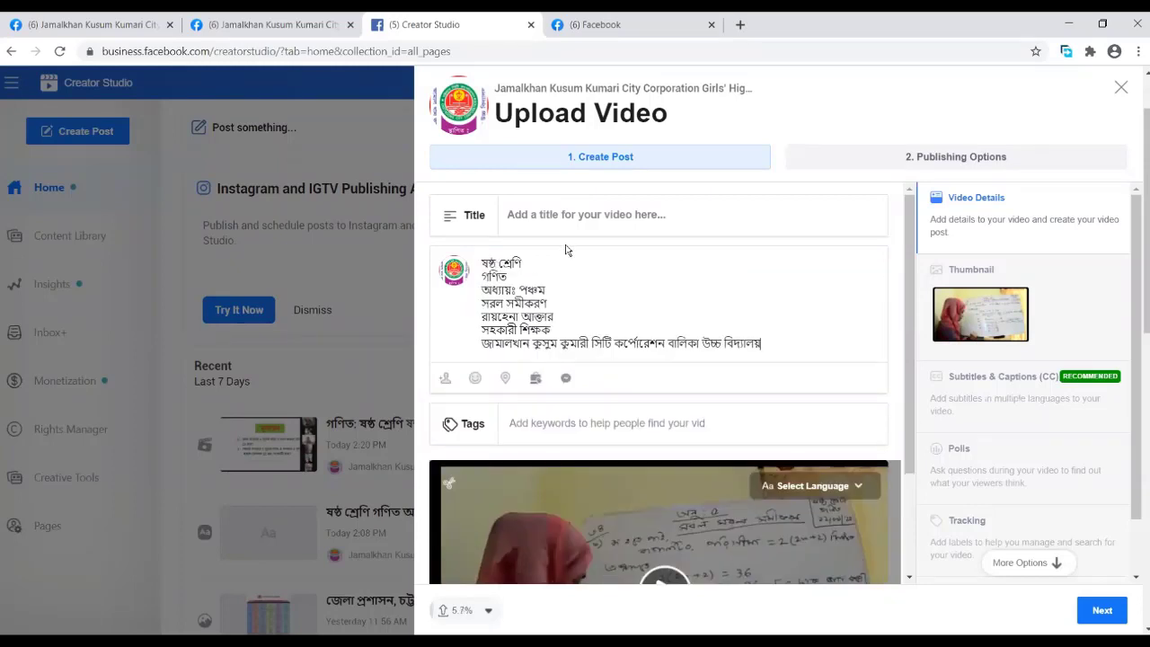
# - Copy the class and subject lines from the description into the video title and edit it to read "ষষ্ঠ শ্রেণির গণিত"
pyautogui.click(482, 262)
pyautogui.moveTo(482, 262); pyautogui.dragTo(508, 276)
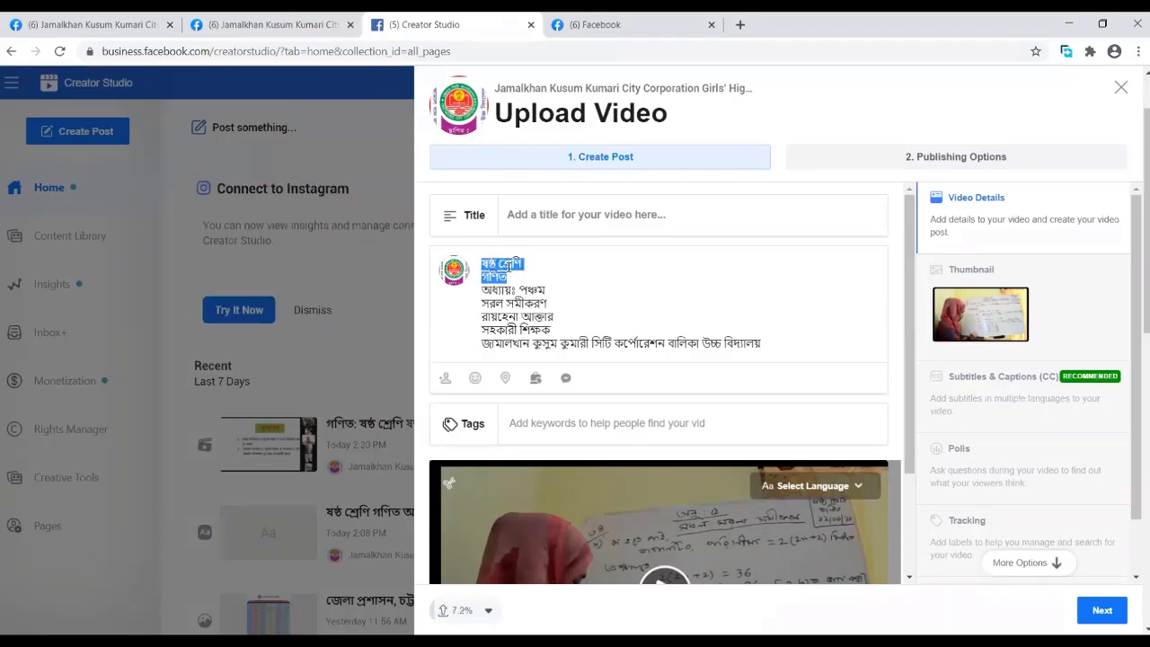
pyautogui.rightClick(508, 271)
pyautogui.click(544, 325)
pyautogui.click(524, 219)
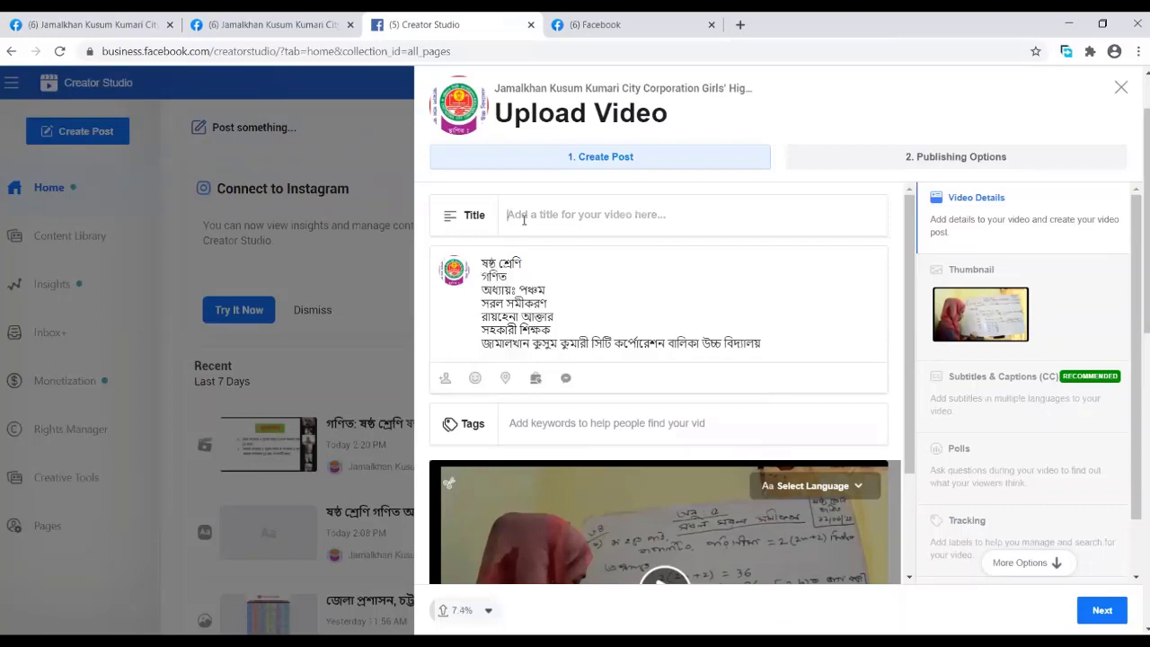
pyautogui.hotkey('ctrl', 'v')
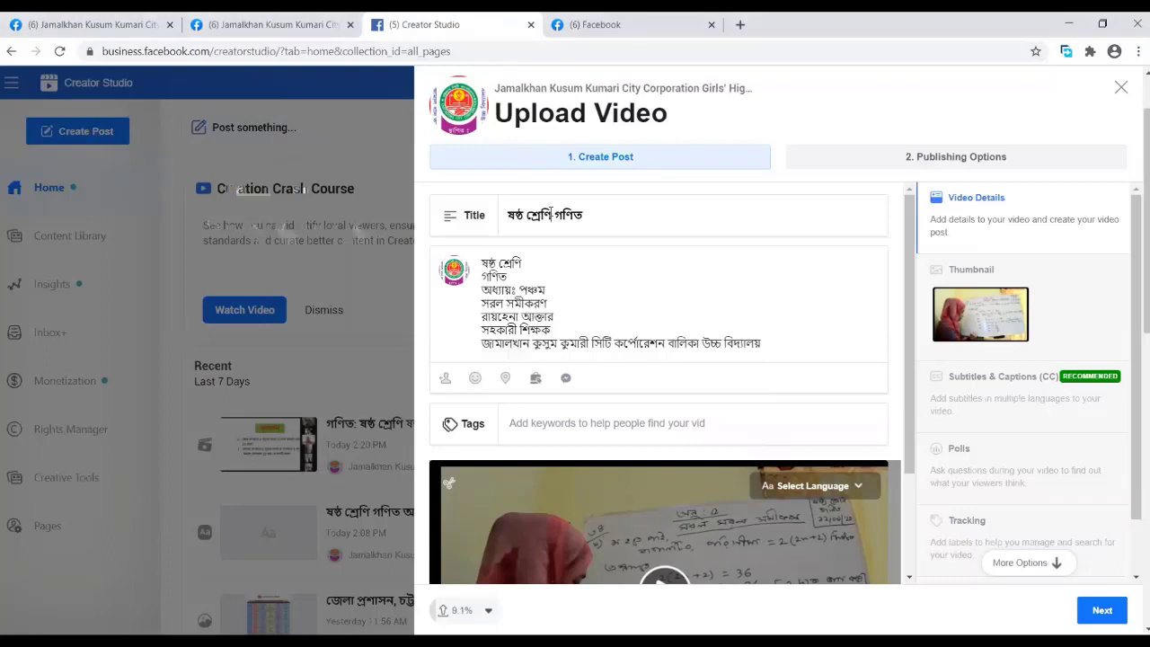
pyautogui.write('র')
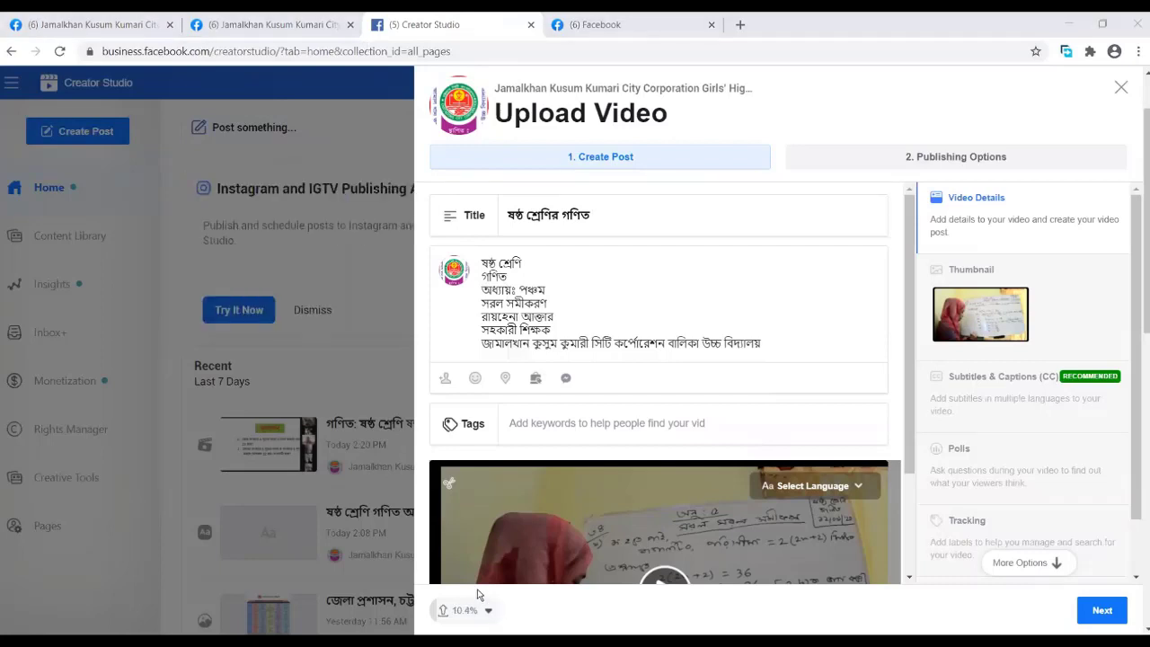
# - In the publishing options, choose to publish the video as a Premiere and set its time to 6:00 PM
pyautogui.scroll(-1, 871, 444)
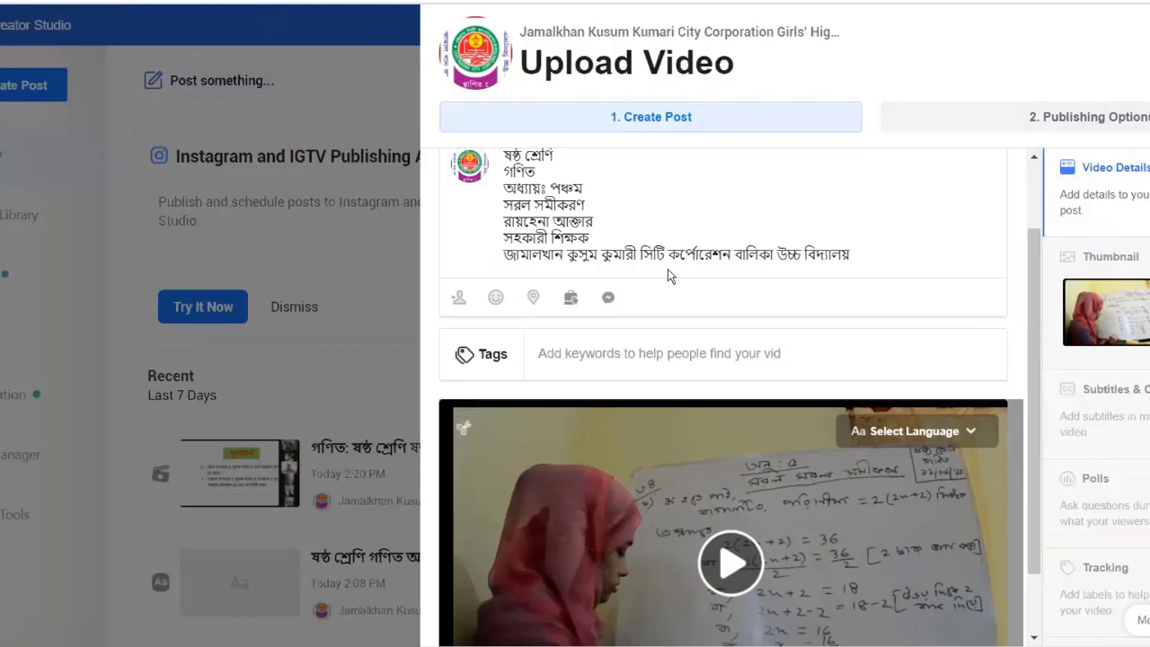
pyautogui.click(1076, 119)
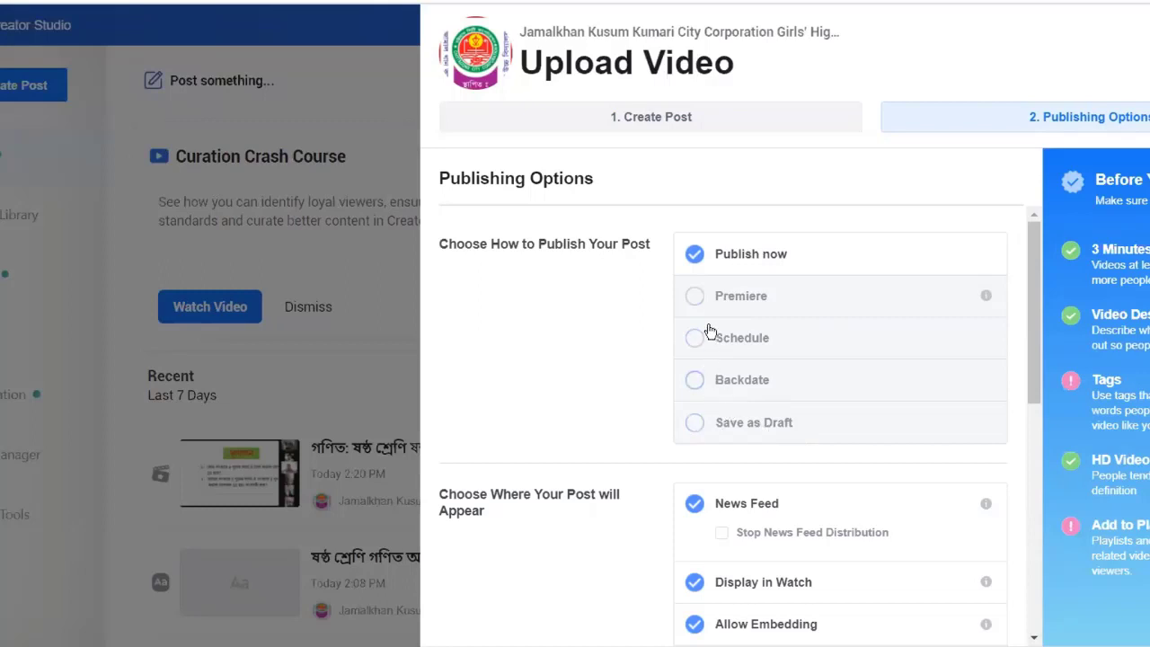
pyautogui.click(695, 297)
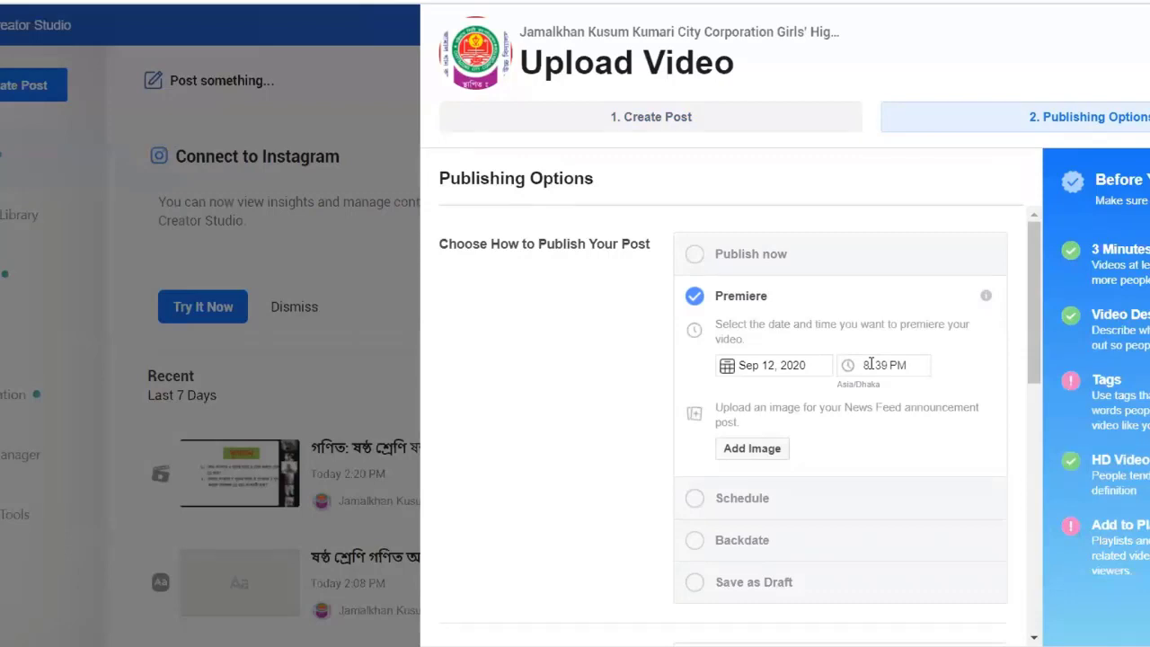
pyautogui.click(870, 363)
pyautogui.click(866, 367)
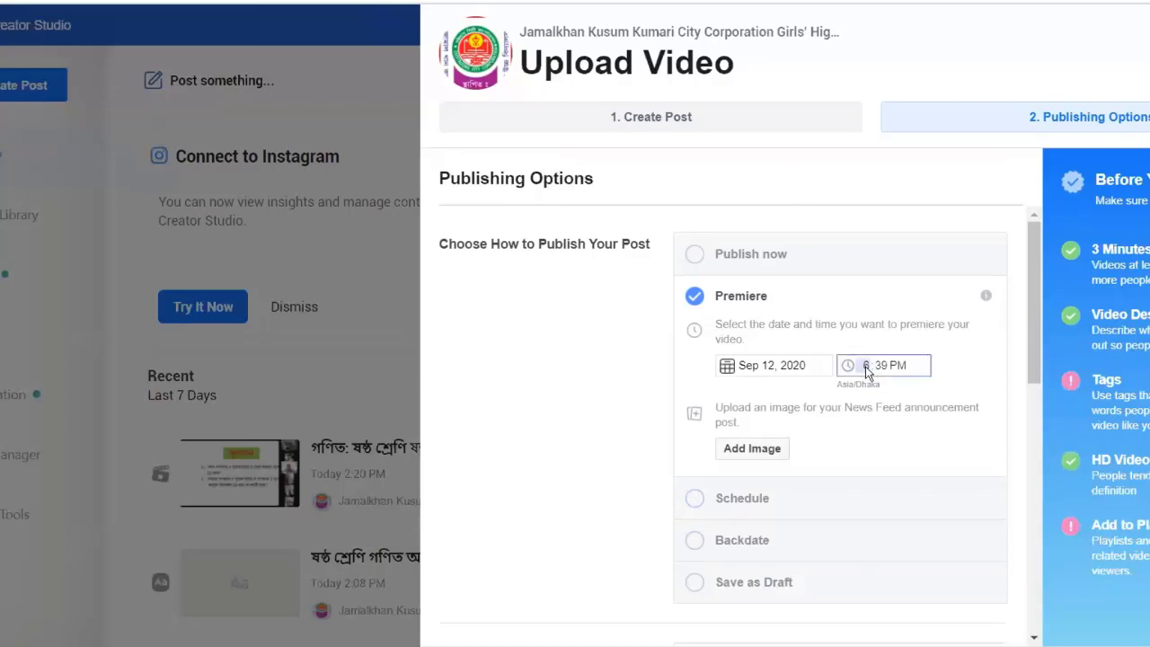
pyautogui.write('6')
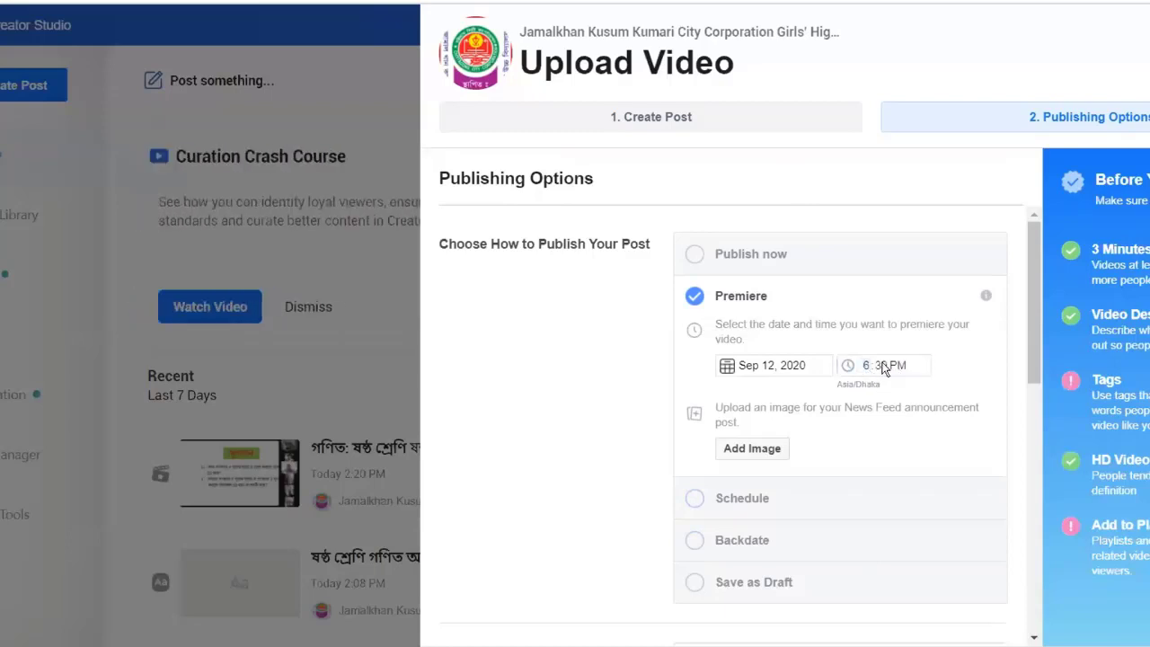
pyautogui.click(883, 367)
pyautogui.click(973, 374)
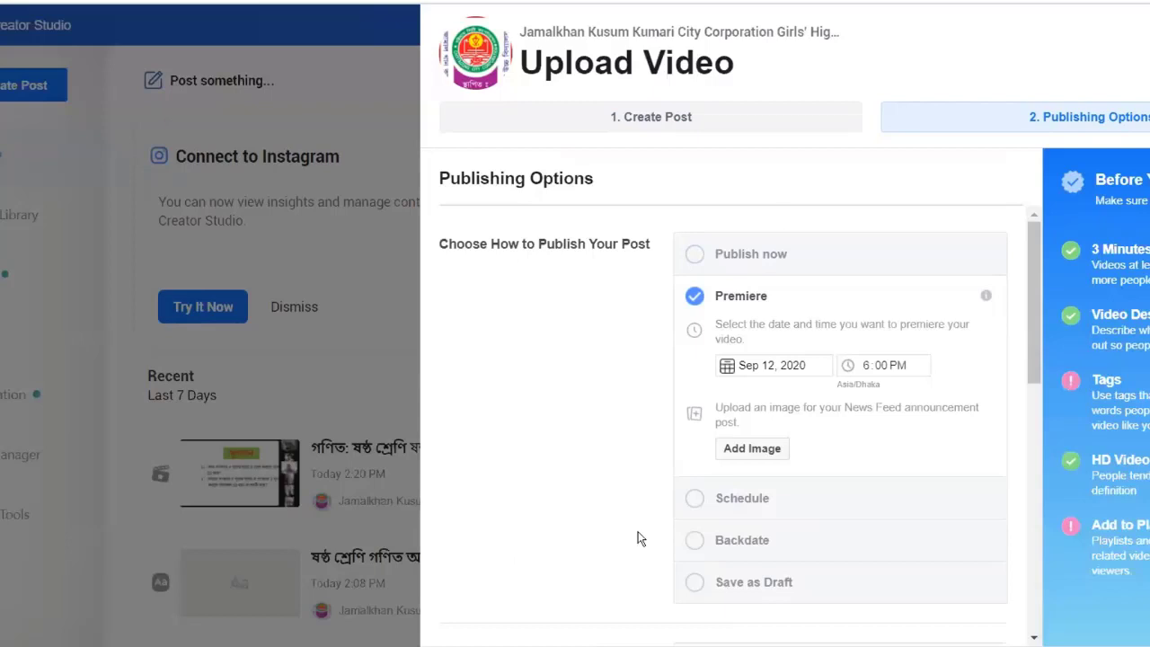
# - Review the video's post details, then the remaining publishing options through series, availability to other pages and moderation
pyautogui.click(822, 118)
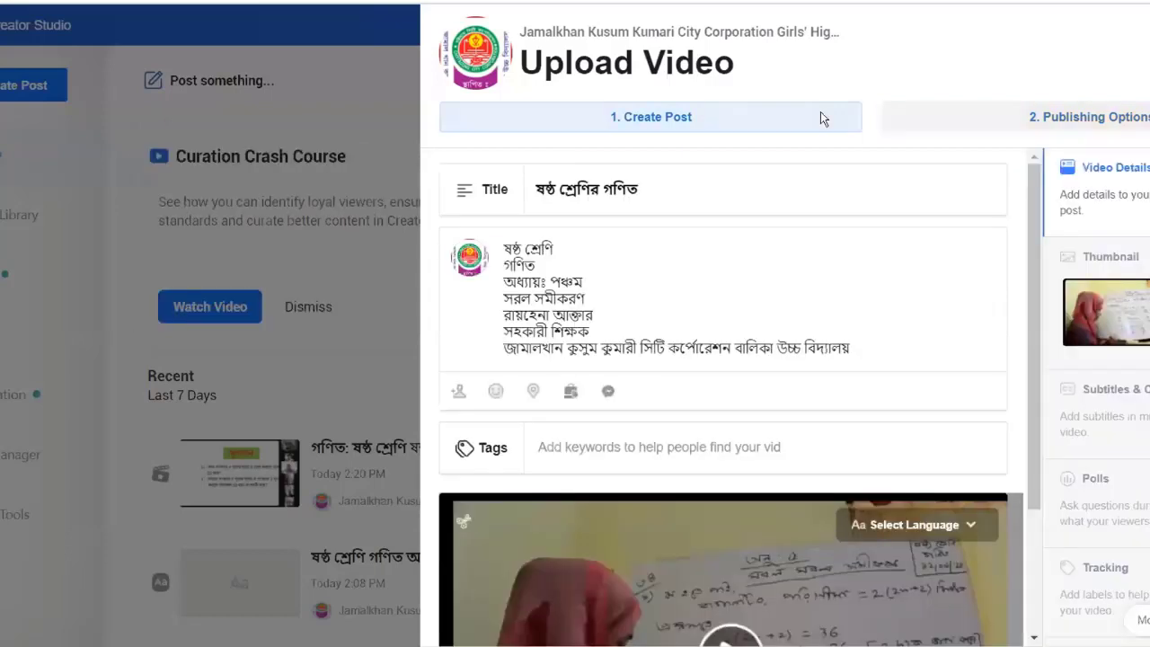
pyautogui.scroll(-2, 876, 395)
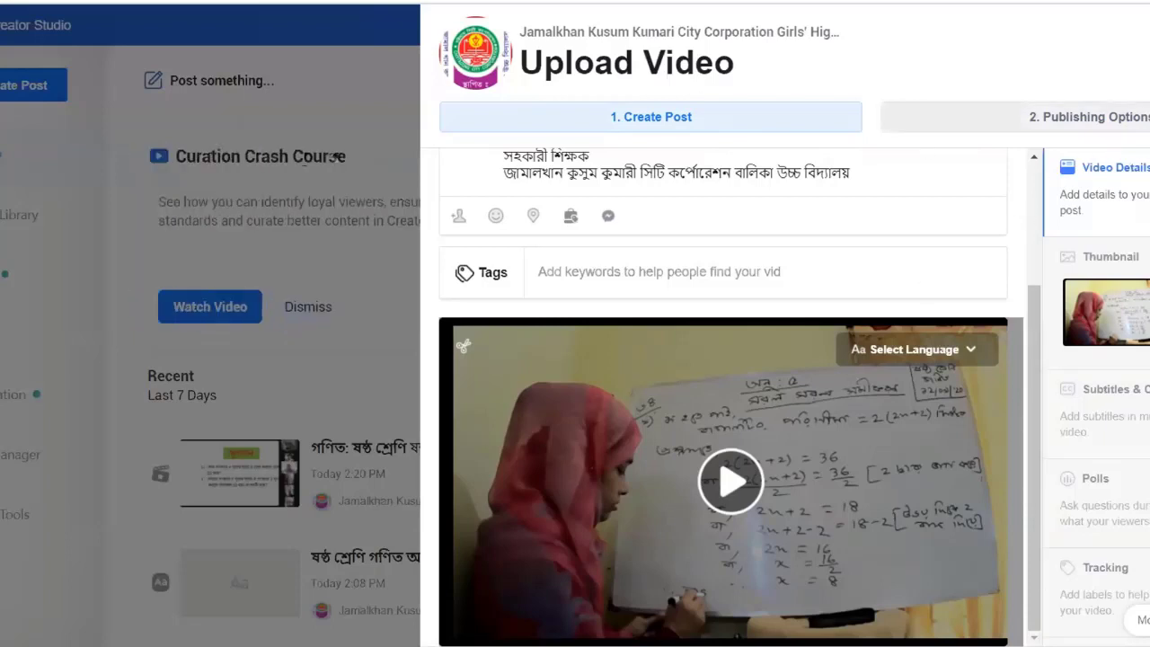
pyautogui.click(1123, 121)
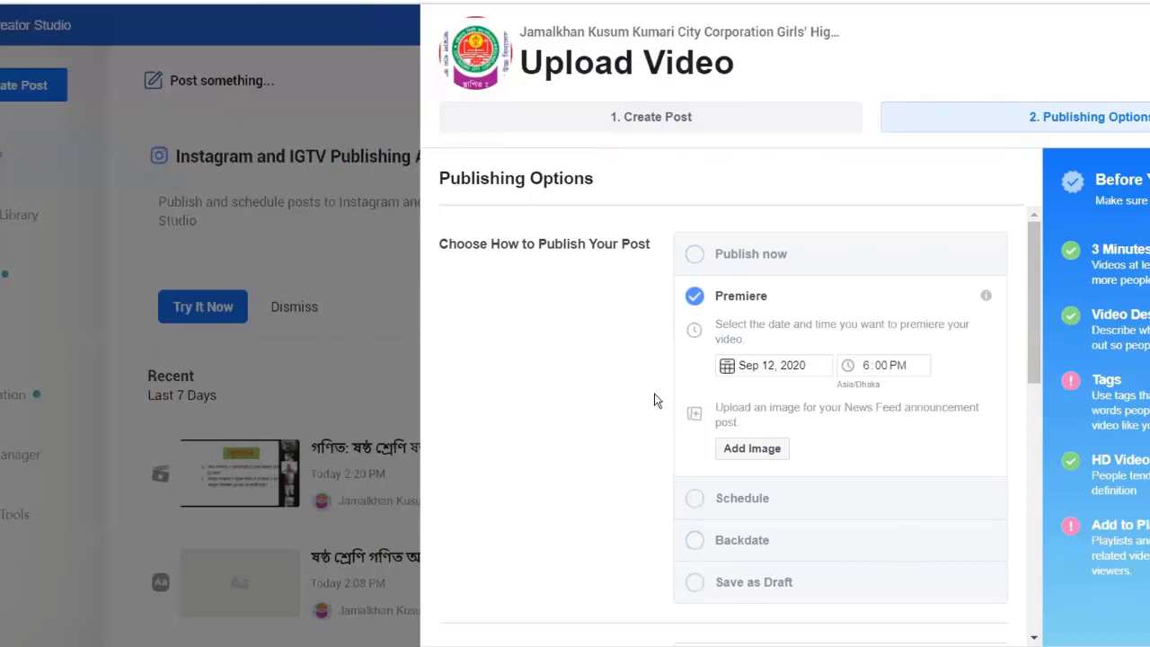
pyautogui.scroll(-10, 654, 401)
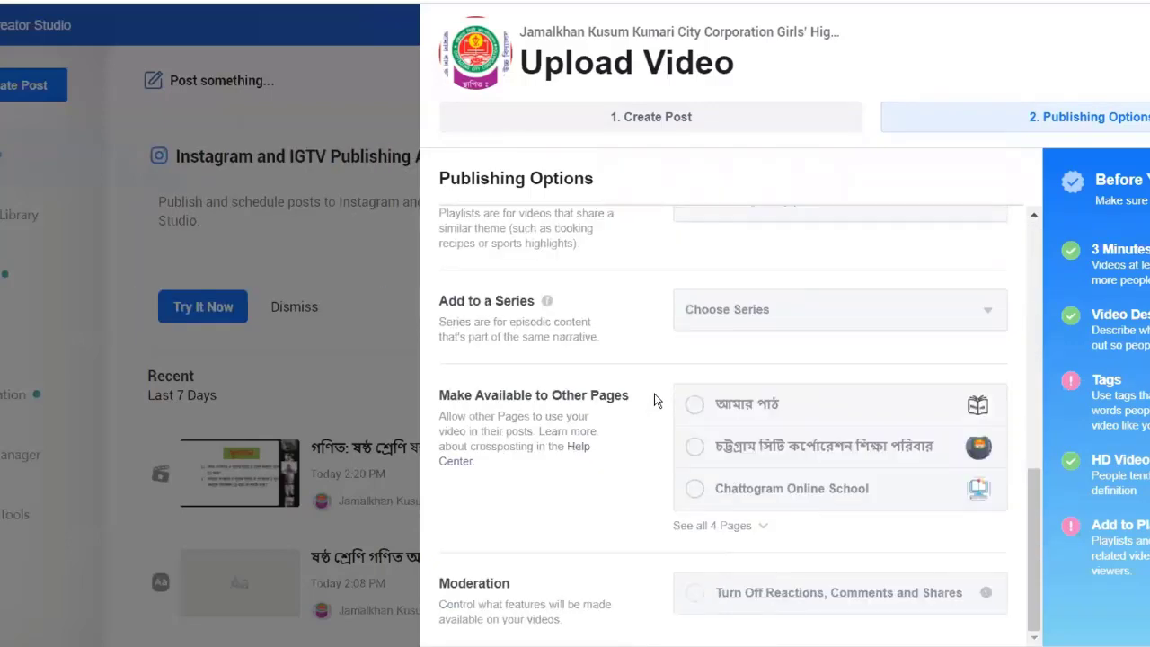
pyautogui.scroll(-3, 654, 401)
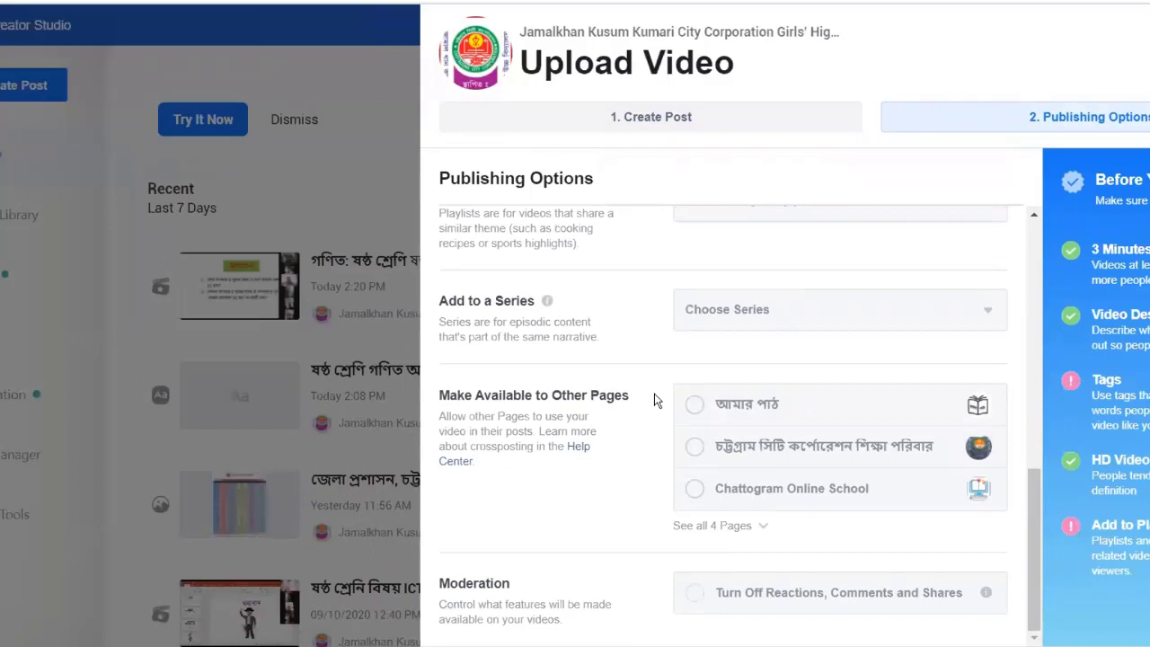
# - Expand the Make Available to Other Pages section and examine all the pages offered for crossposting the video
pyautogui.scroll(-5, 826, 442)
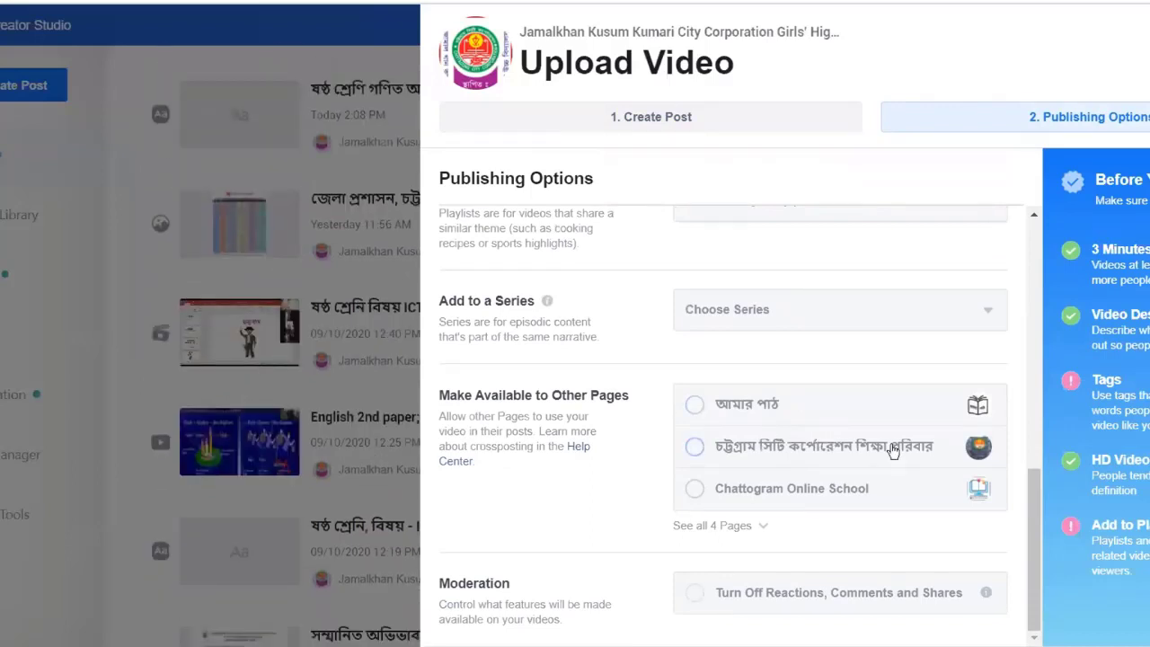
pyautogui.scroll(2, 890, 451)
pyautogui.scroll(-2, 890, 451)
pyautogui.click(763, 526)
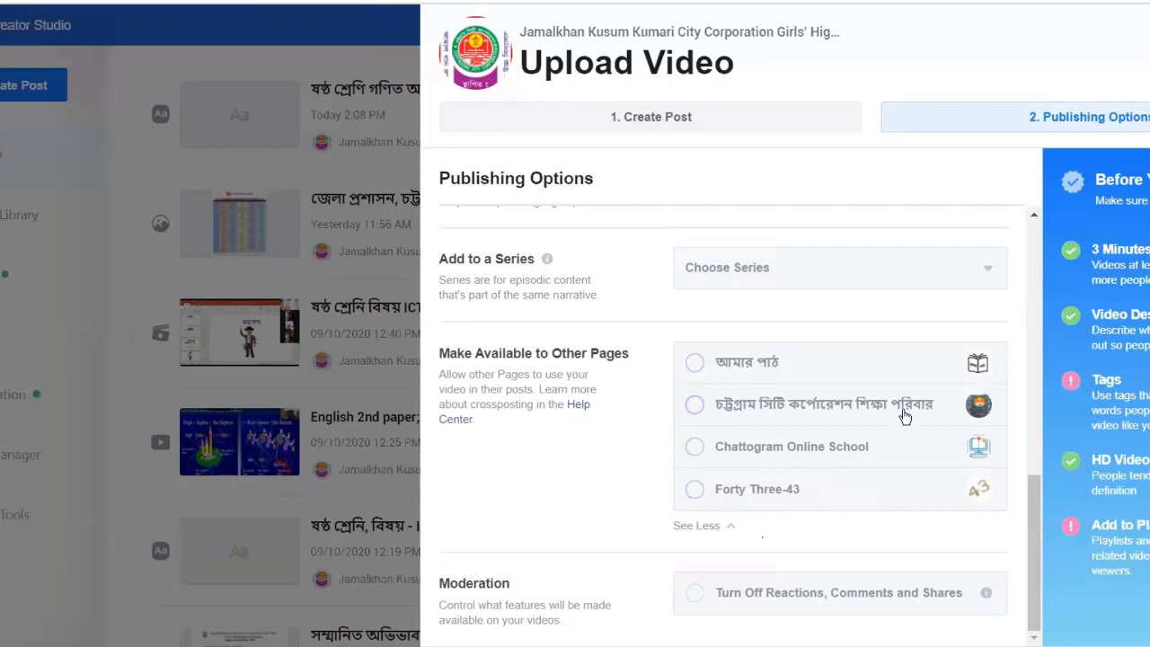
pyautogui.click(710, 525)
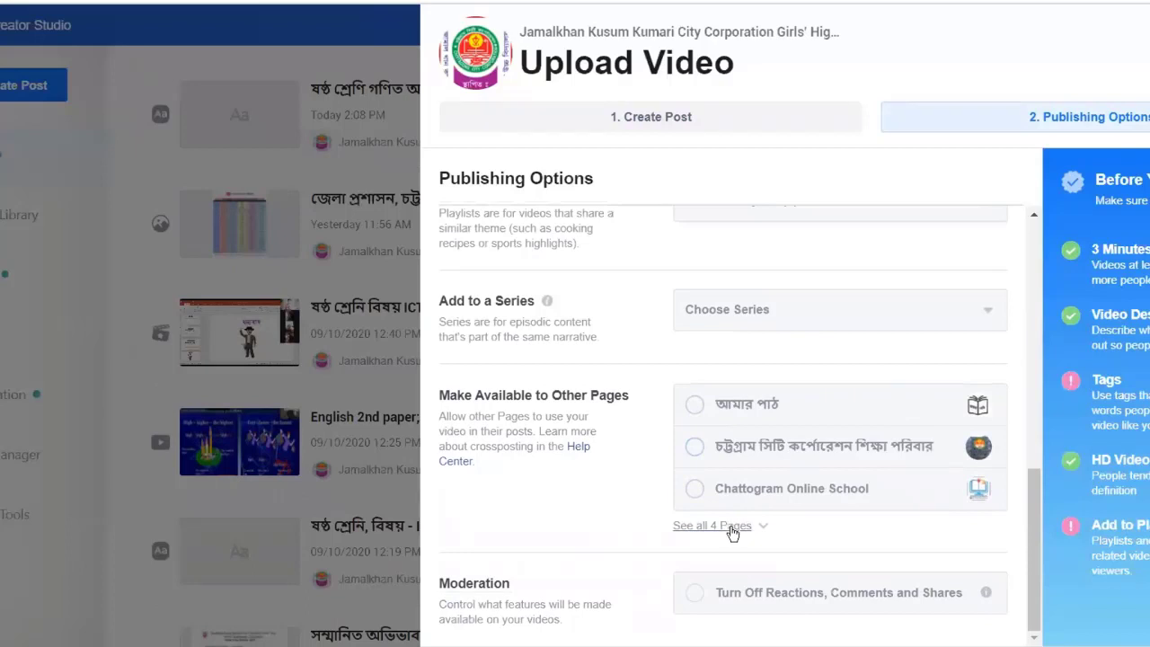
pyautogui.click(712, 526)
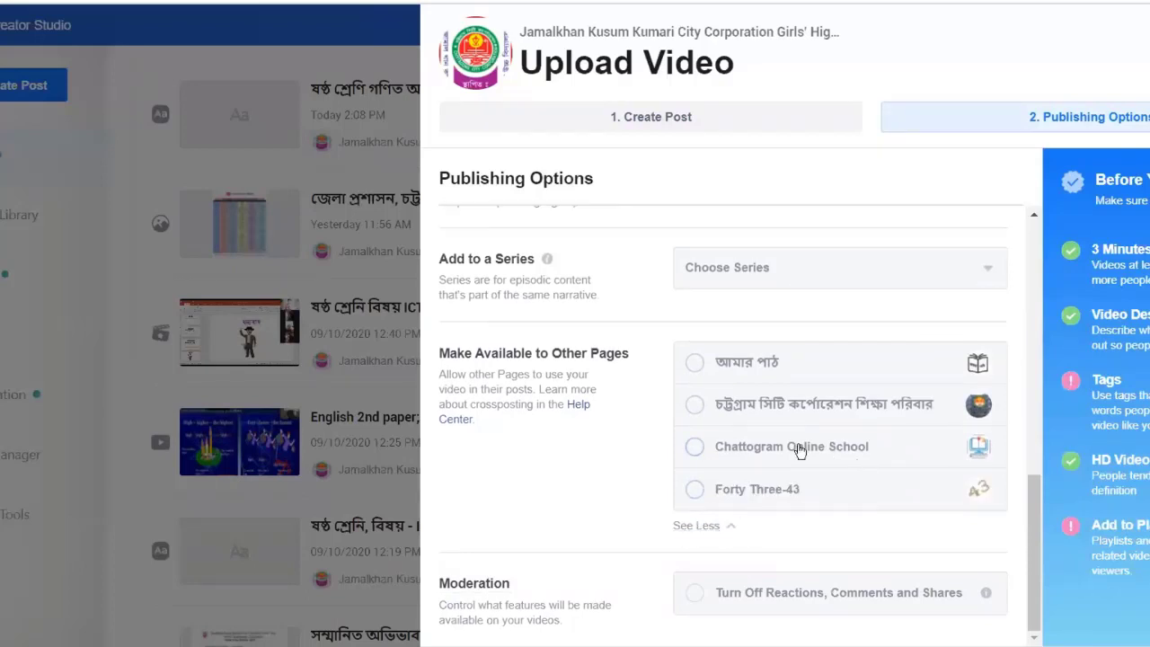
pyautogui.scroll(-1, 799, 449)
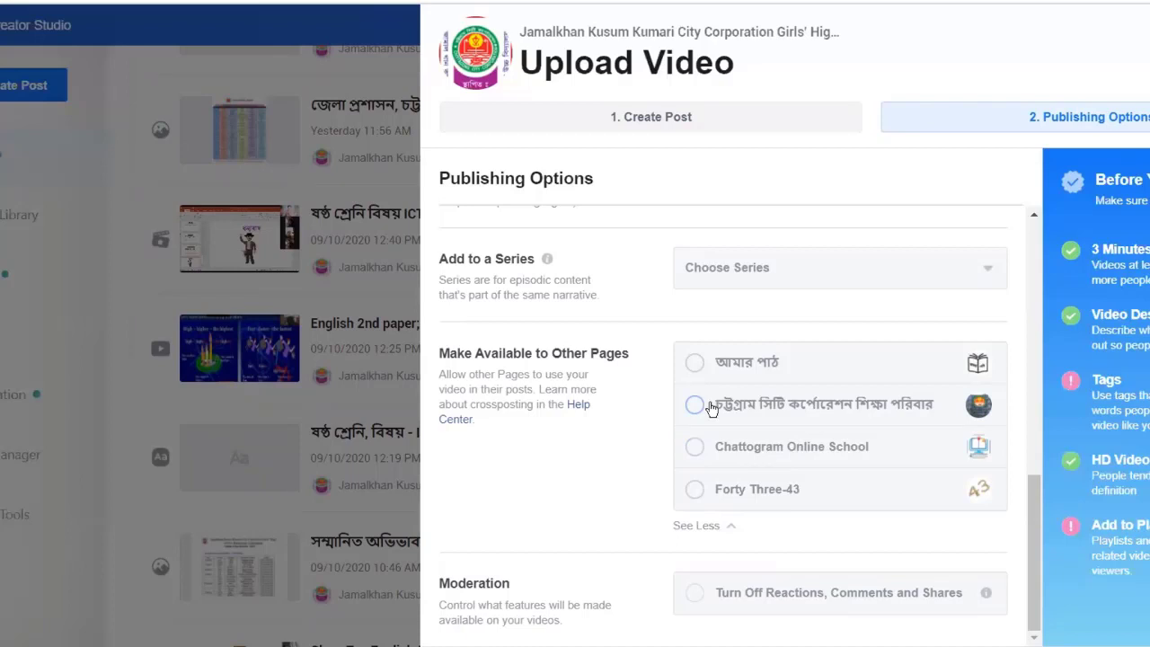
pyautogui.scroll(-2, 854, 484)
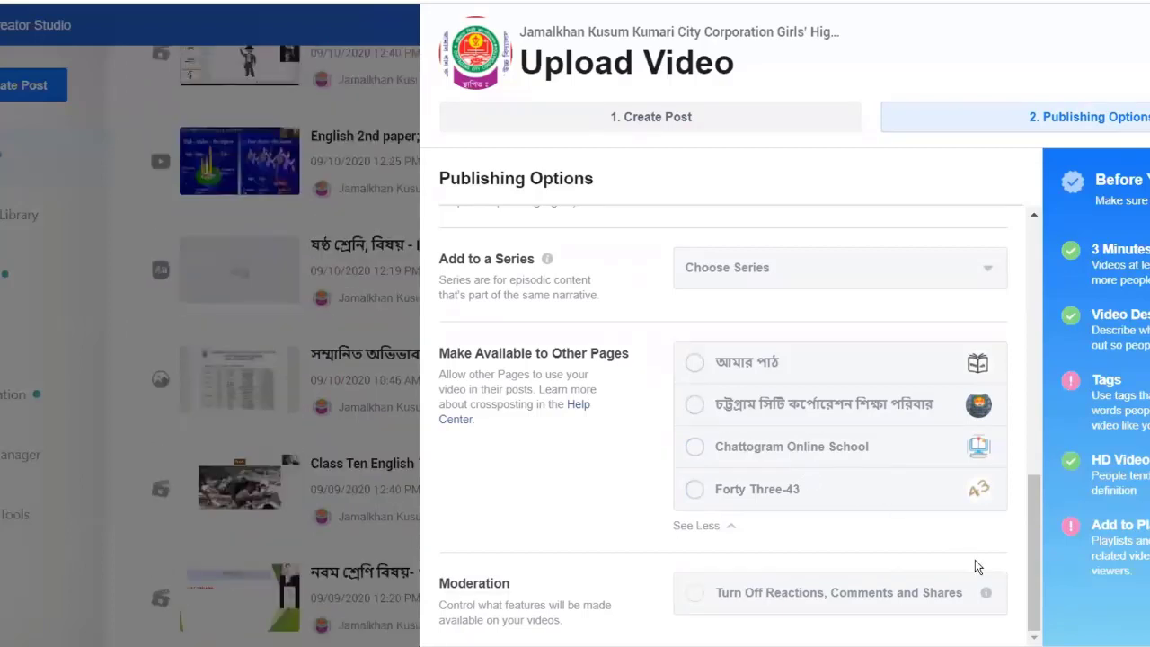
# - Check the playlist choices for the video, then go back up to the Premiere settings in the publishing options
pyautogui.moveTo(1035, 557); pyautogui.dragTo(1033, 504)
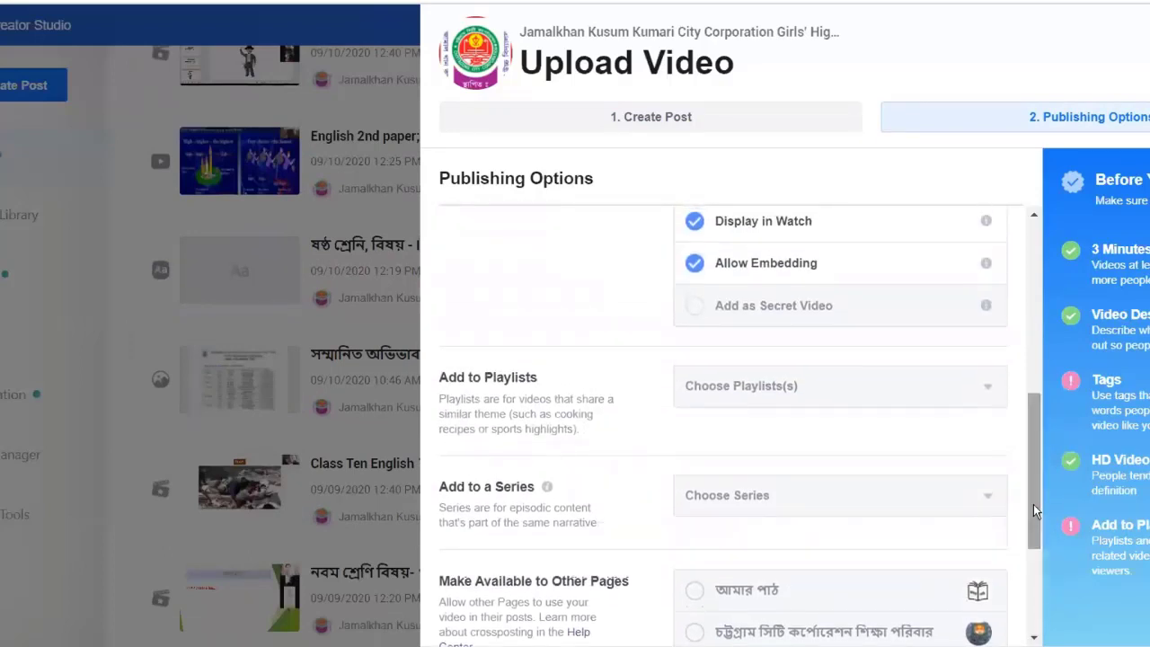
pyautogui.click(986, 392)
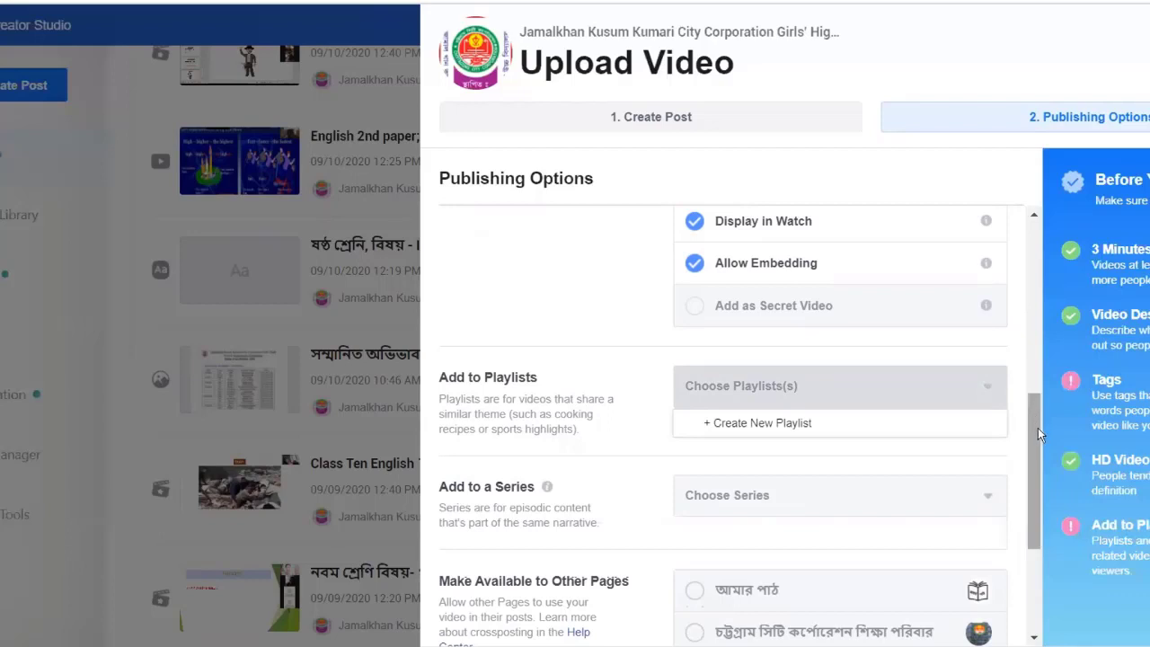
pyautogui.moveTo(1037, 428); pyautogui.dragTo(905, 318)
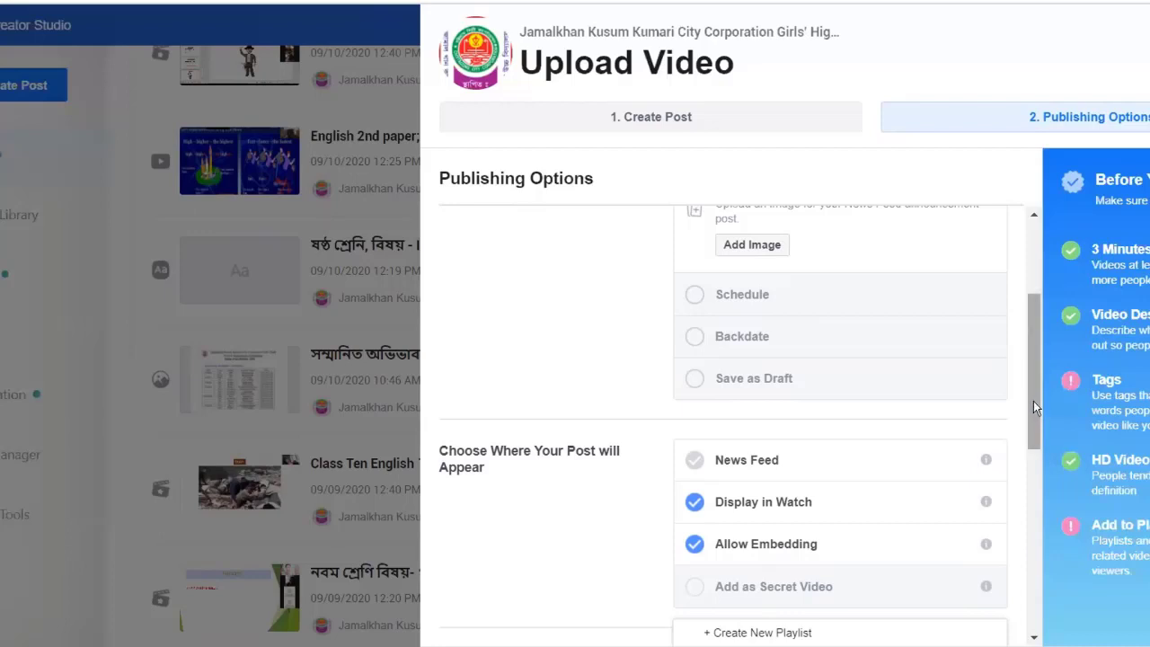
pyautogui.moveTo(1033, 400); pyautogui.dragTo(1042, 308)
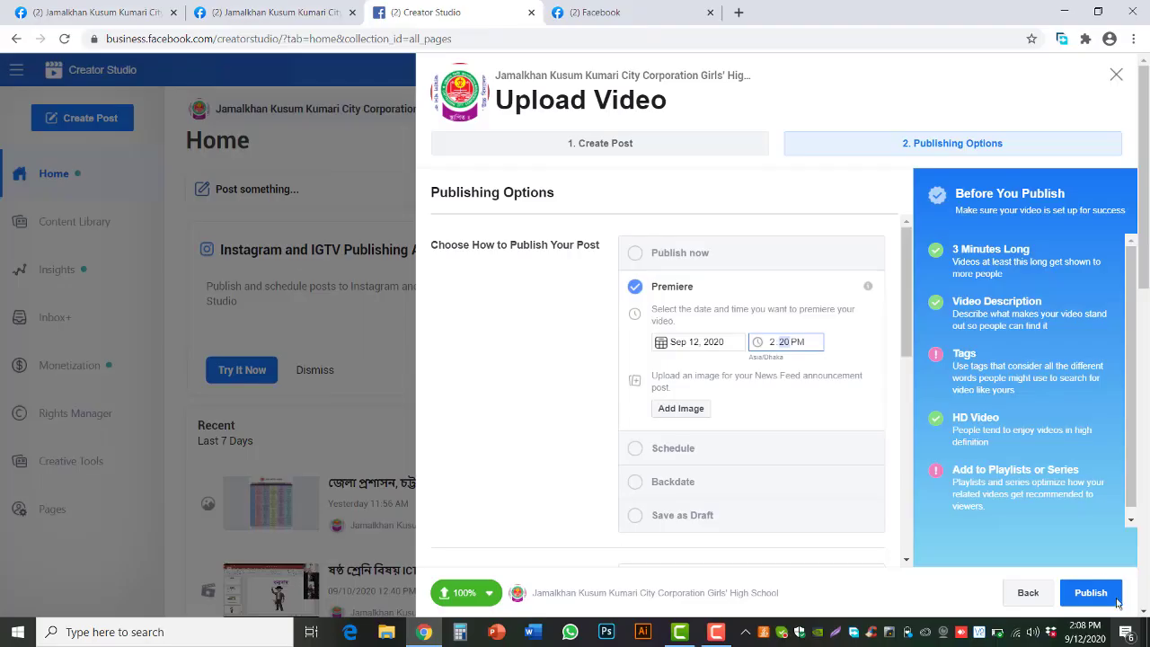
# - Publish the video as a Premiere for Sep 12, 2020 at 2:20 PM and dismiss the processing message
pyautogui.click(1098, 595)
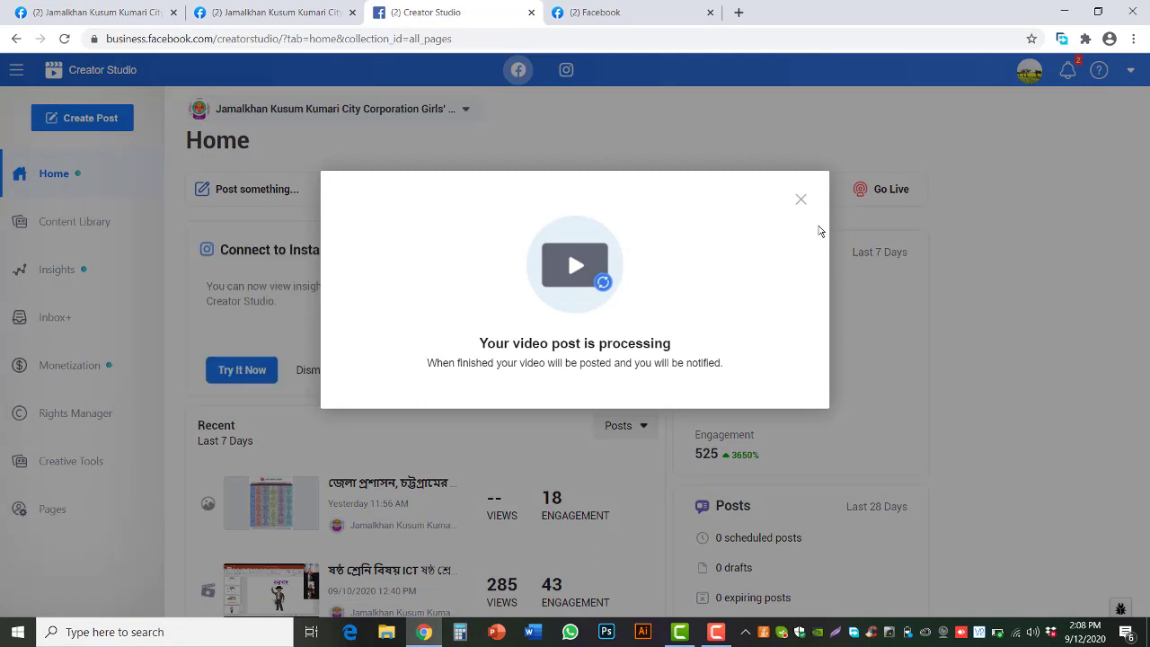
pyautogui.click(799, 199)
pyautogui.moveTo(802, 204)
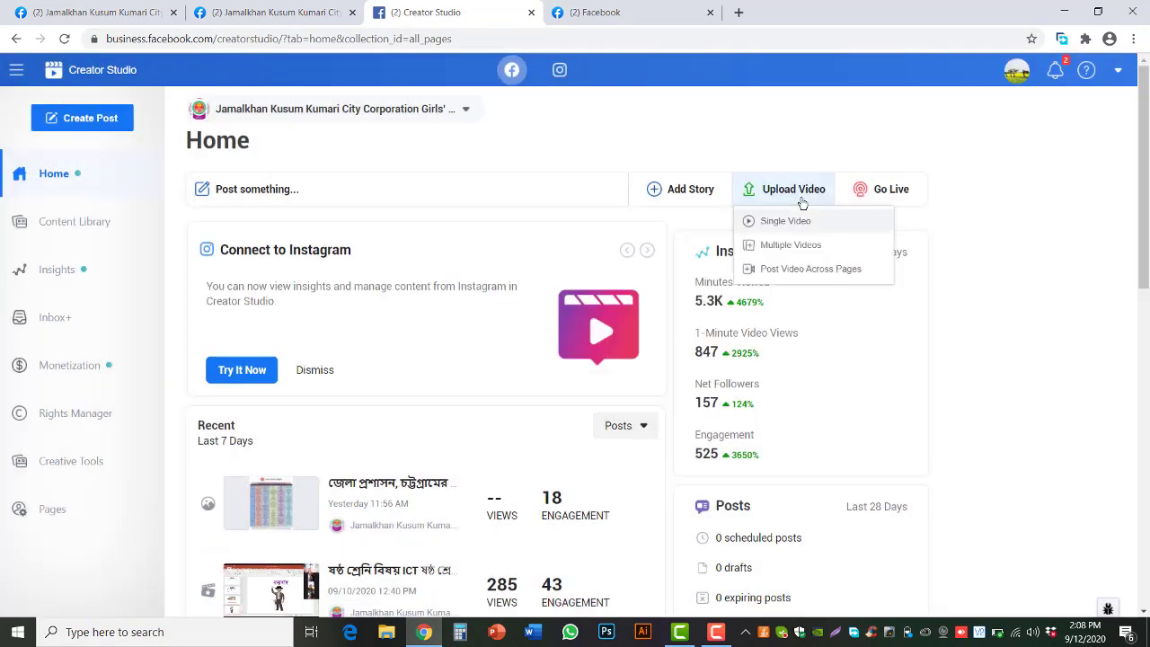
pyautogui.click(1107, 205)
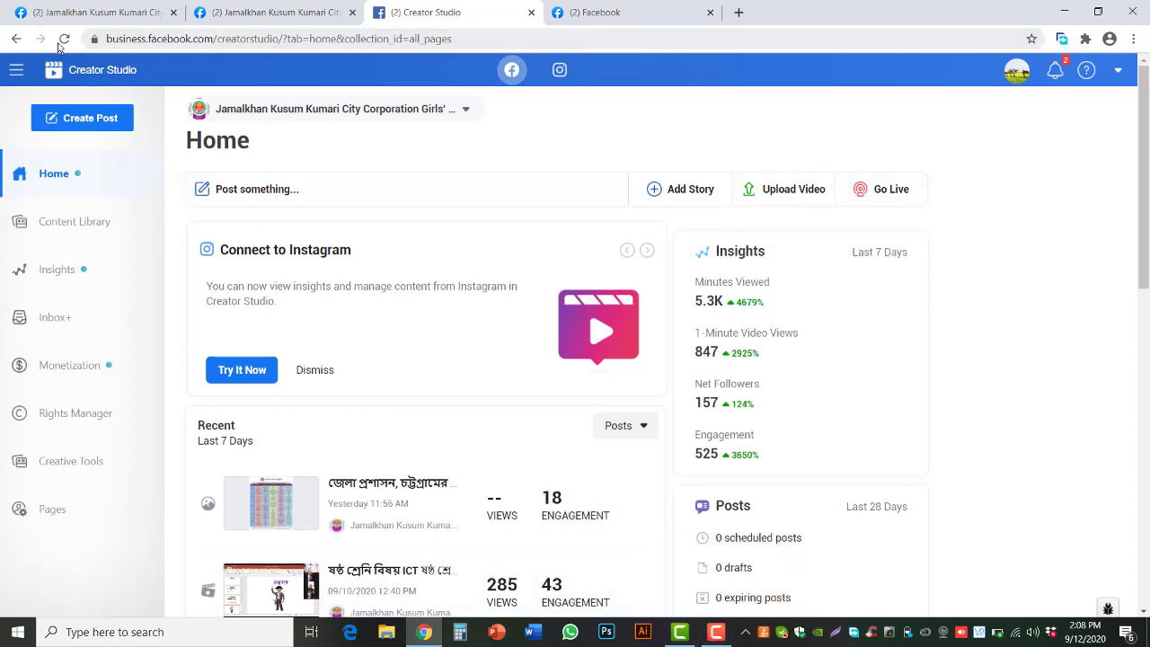
# - Leave Creator Studio, return to the school's Facebook page and close its empty Create Post dialog
pyautogui.click(16, 39)
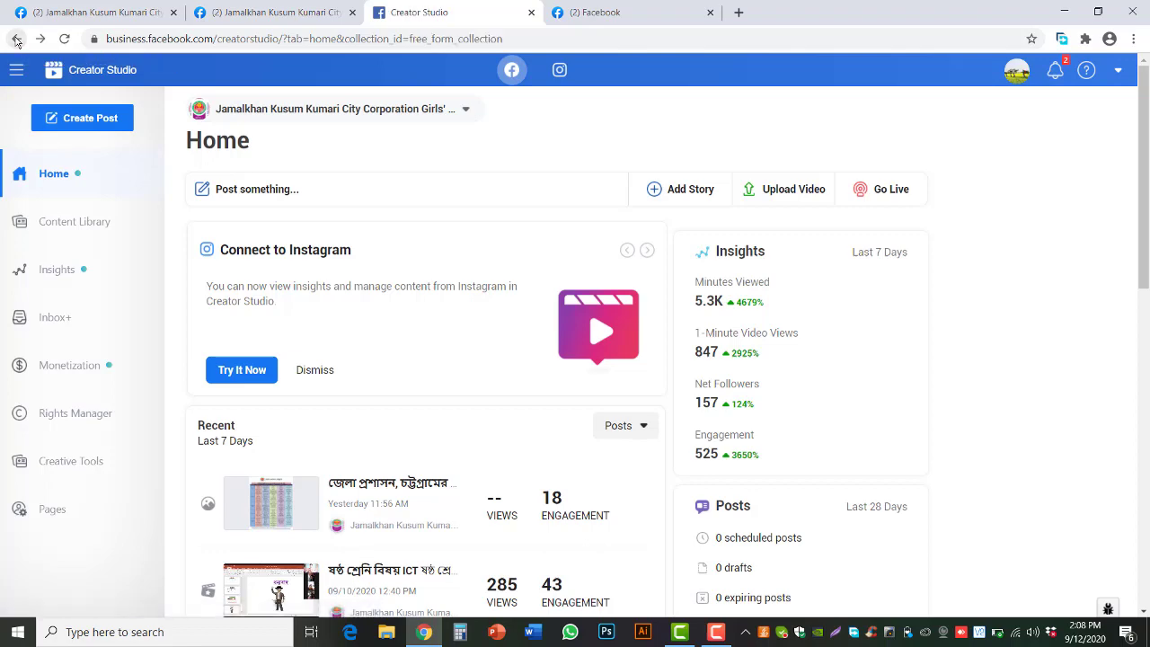
pyautogui.click(290, 13)
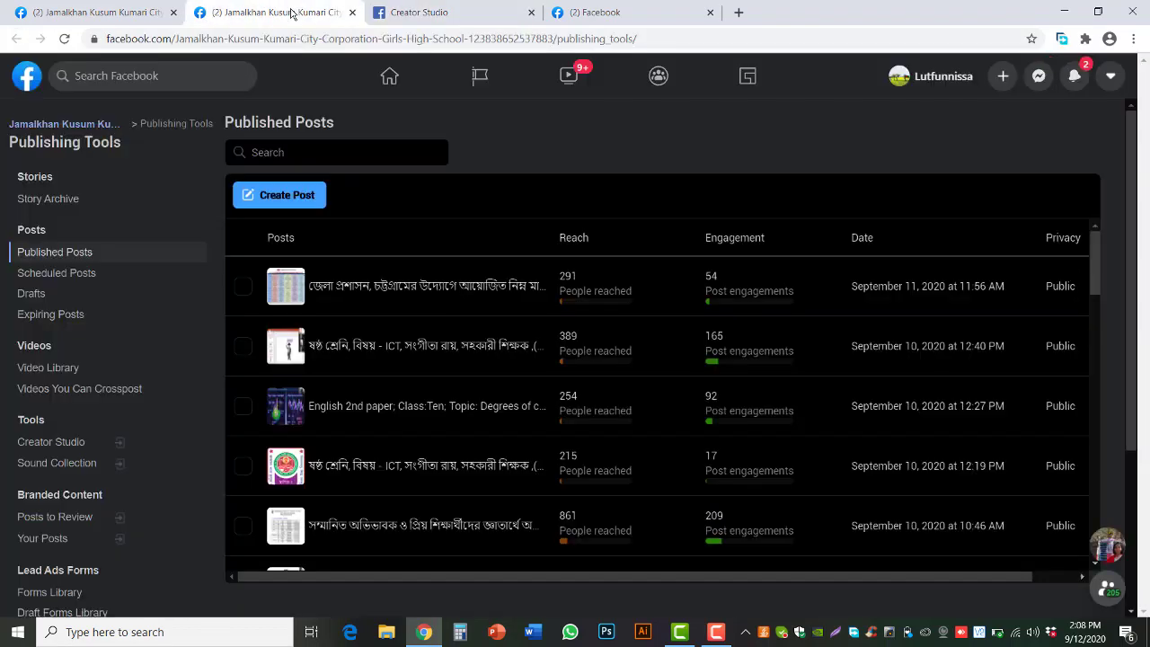
pyautogui.click(103, 13)
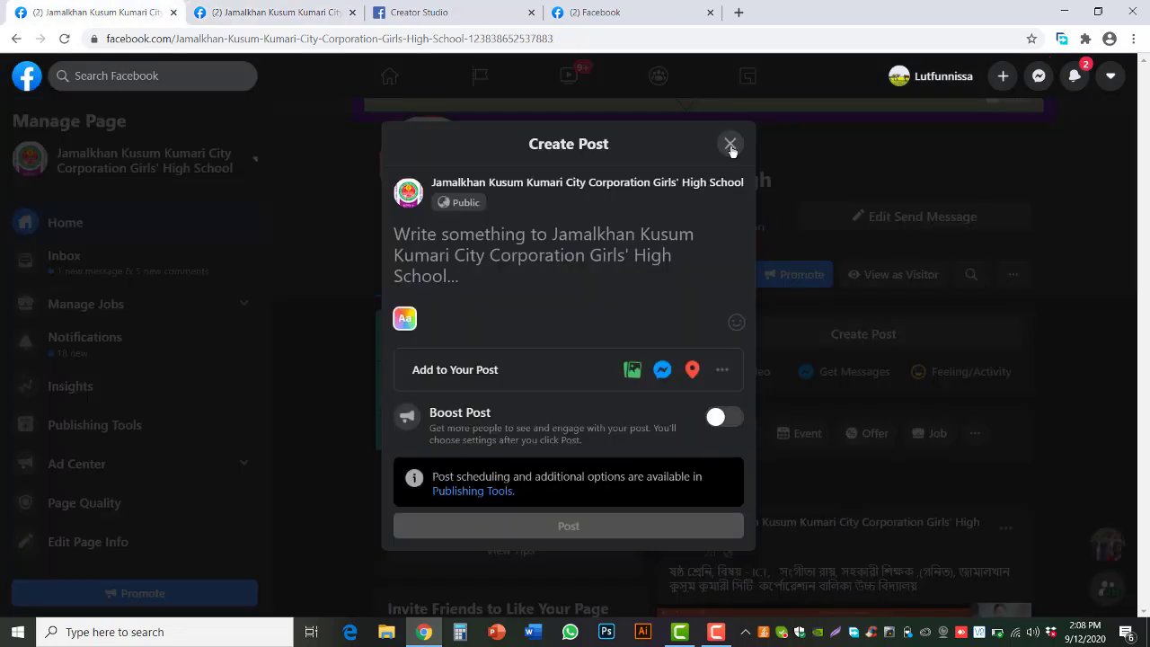
pyautogui.click(802, 136)
# - Open the Jamalkhan Kusum Kumari City Corporation Girls' High School page from the managed pages and look through its posts
pyautogui.click(948, 79)
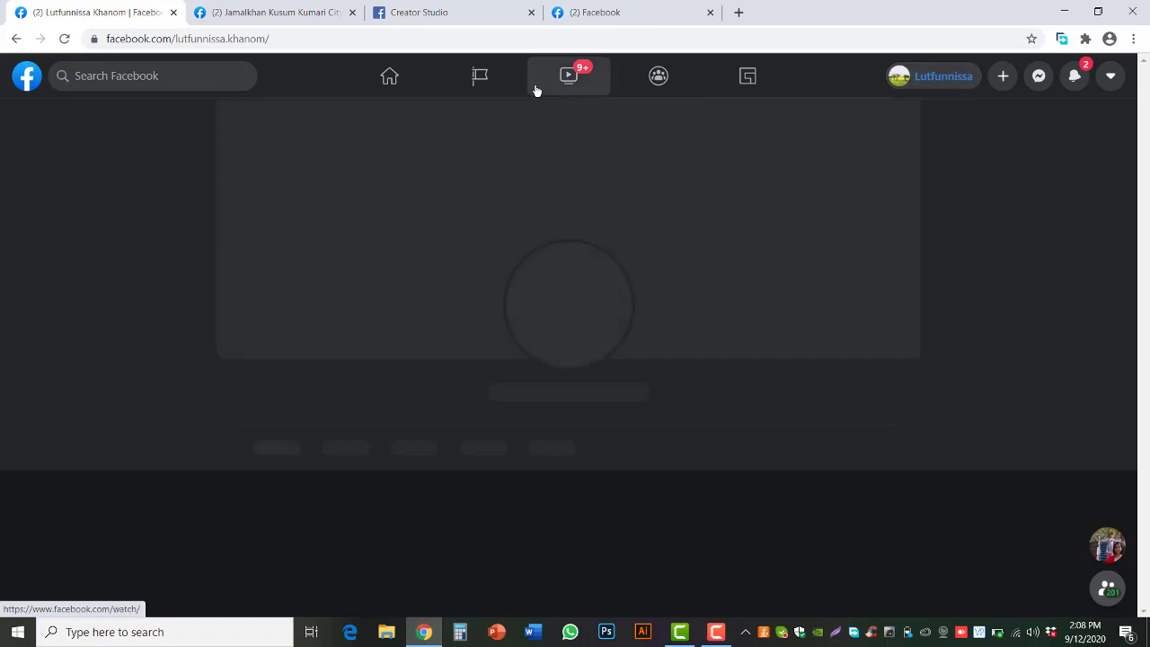
pyautogui.click(479, 78)
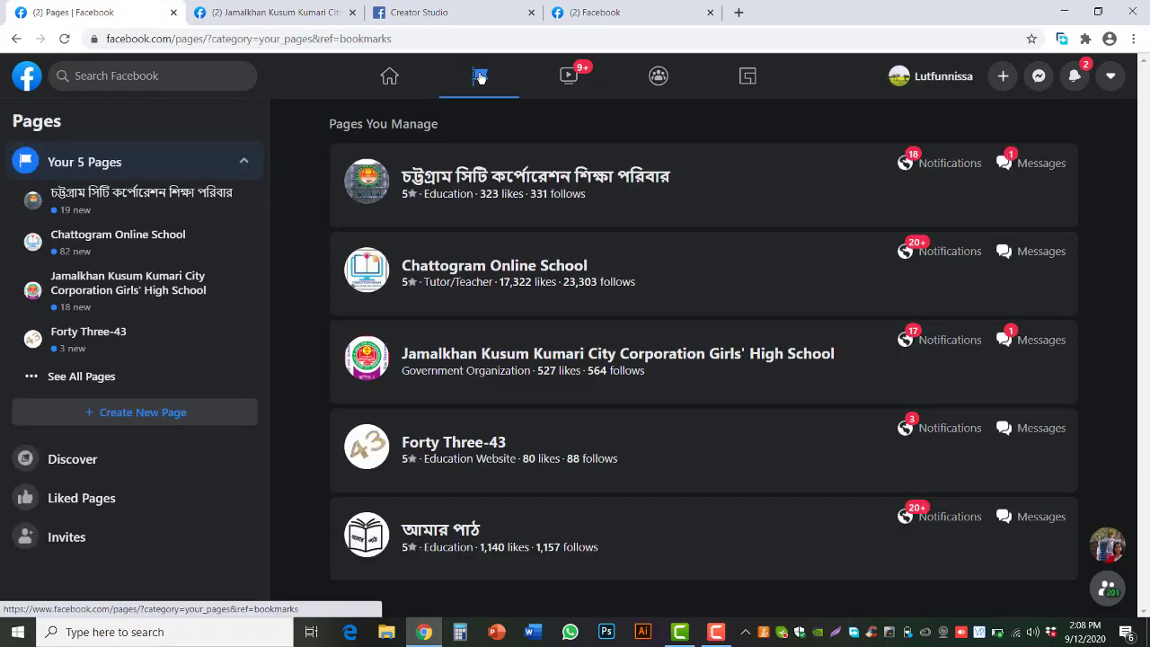
pyautogui.click(647, 357)
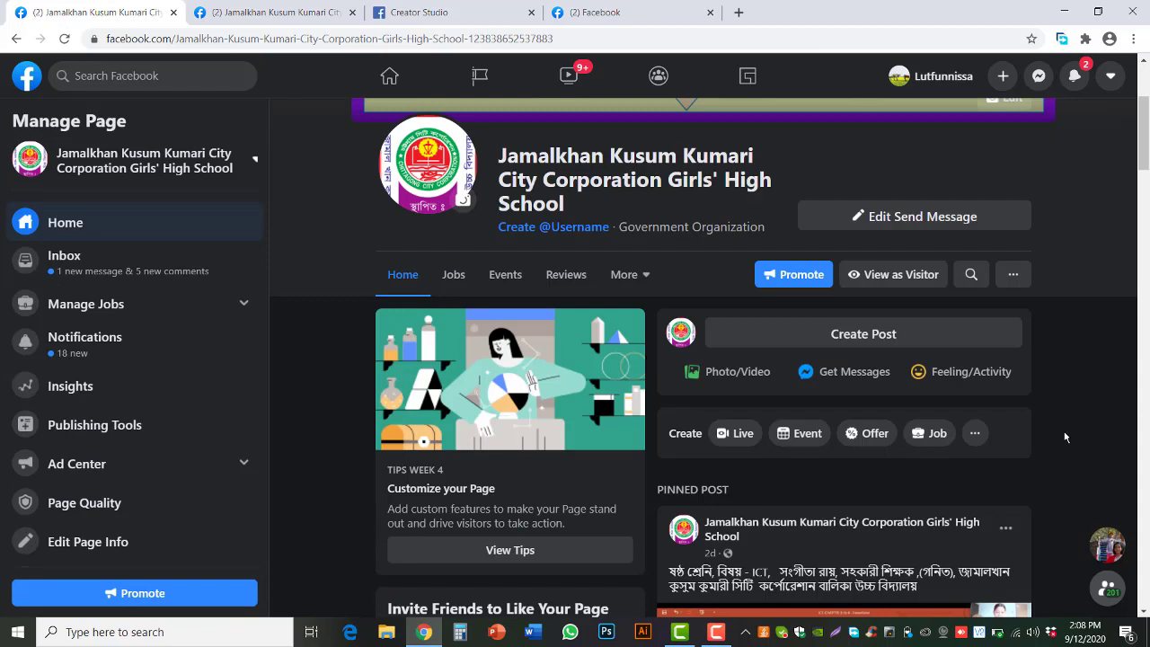
pyautogui.scroll(-3, 1063, 413)
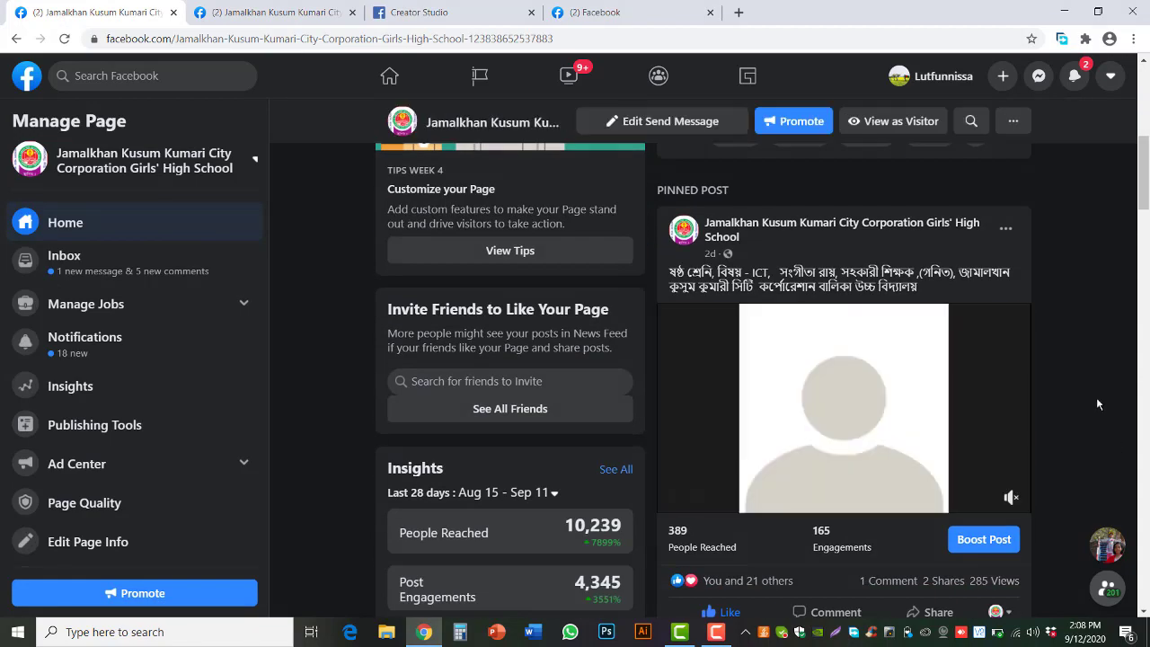
pyautogui.scroll(-2, 1097, 404)
pyautogui.scroll(4, 1097, 404)
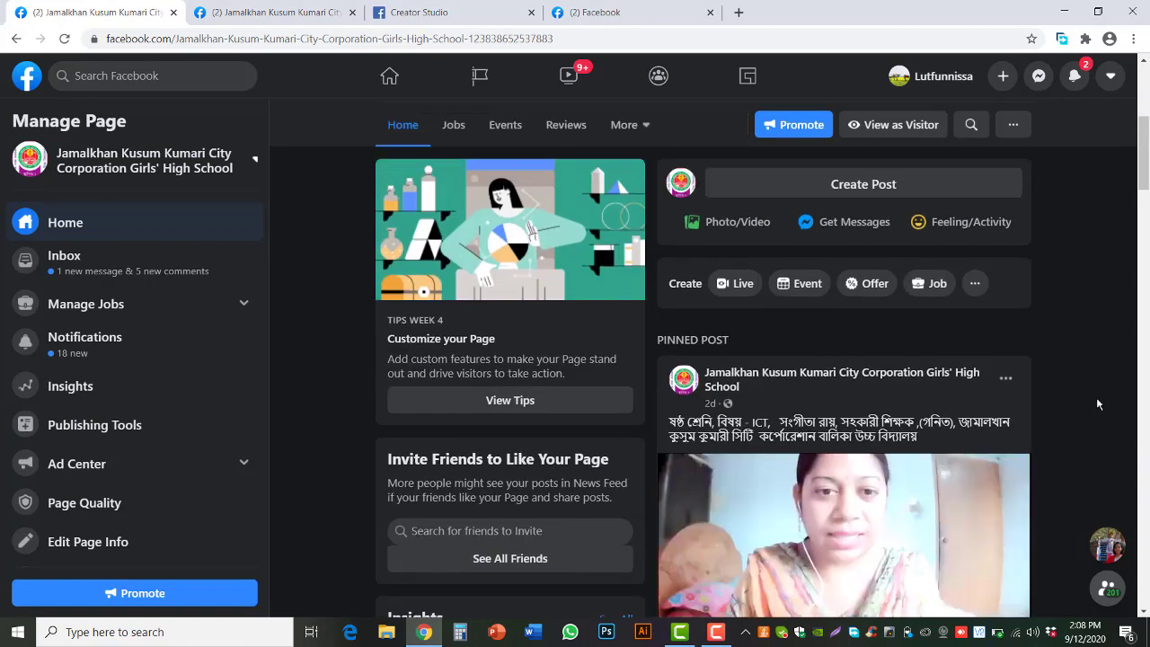